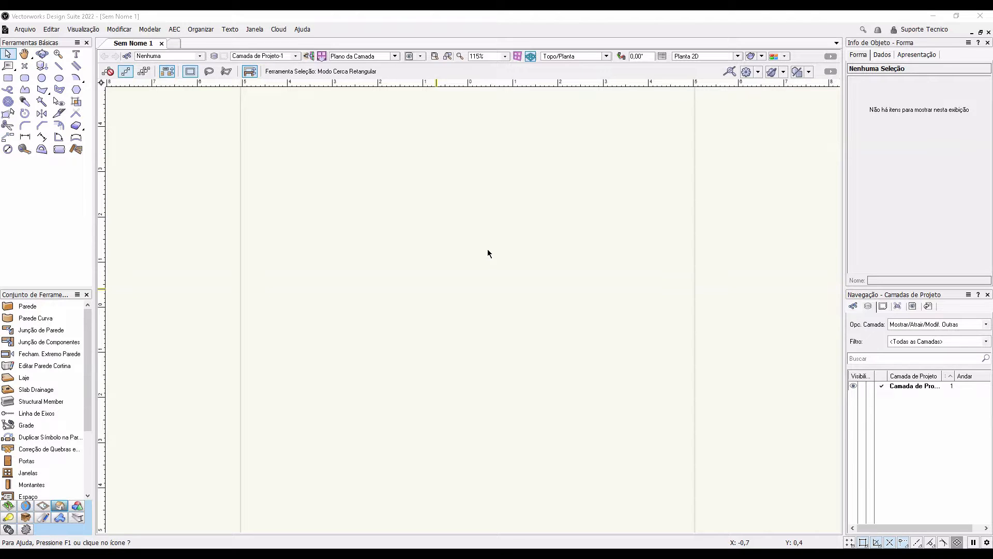
Create a new blank document.
left_click(482, 301)
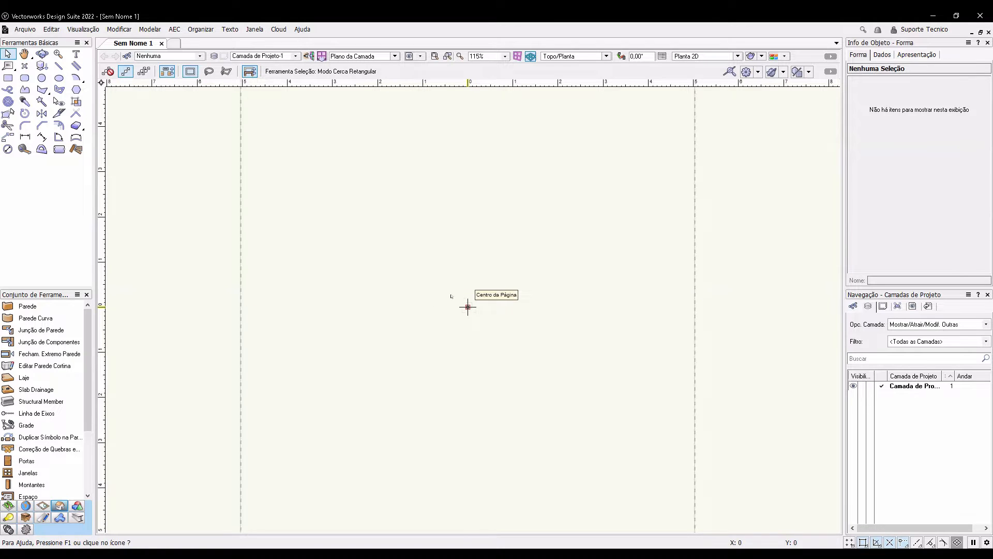
left_click(31, 30)
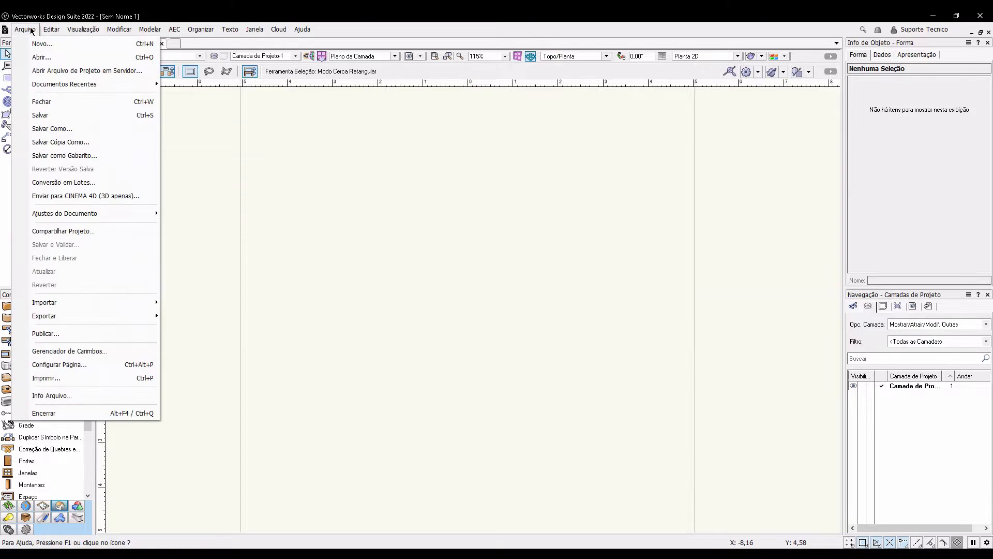
left_click(44, 45)
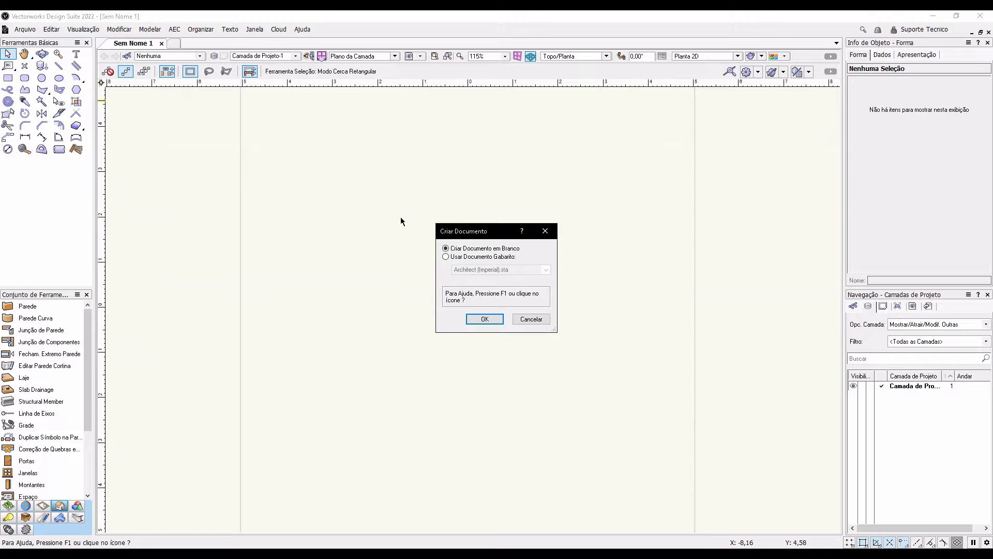
left_click(498, 321)
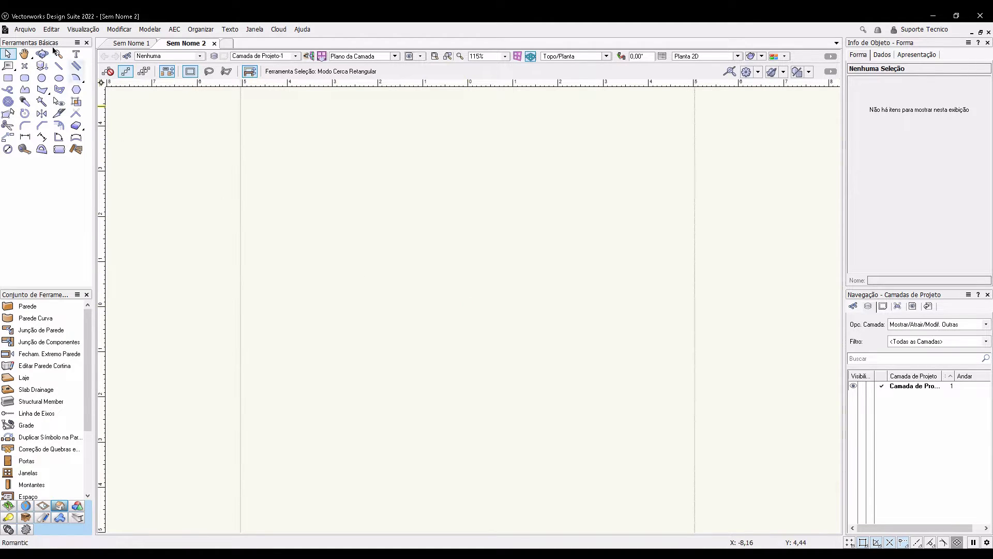
Import exemplo.dwg as a DXF/DWG file using centimetres as the import units, without referencing it.
left_click(17, 29)
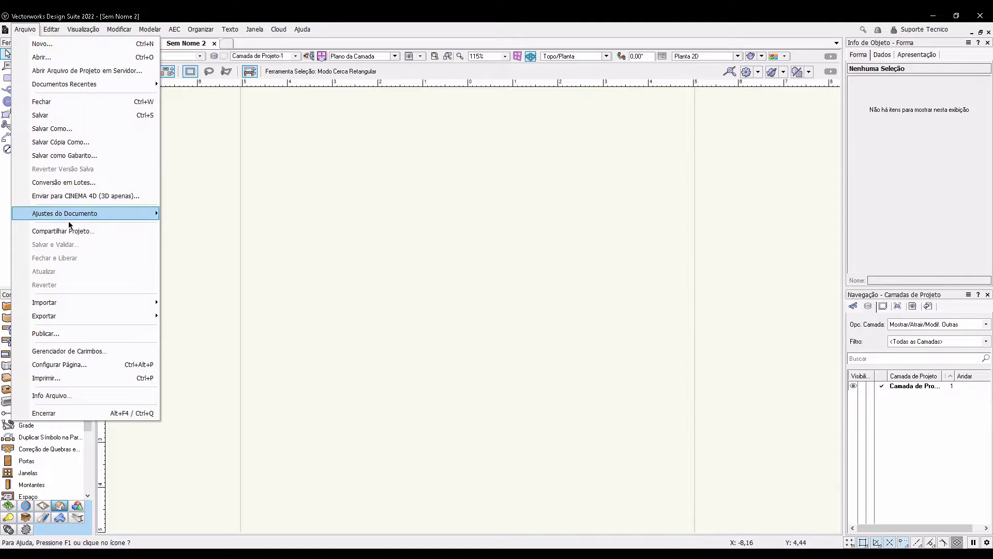
mouse_move(88, 302)
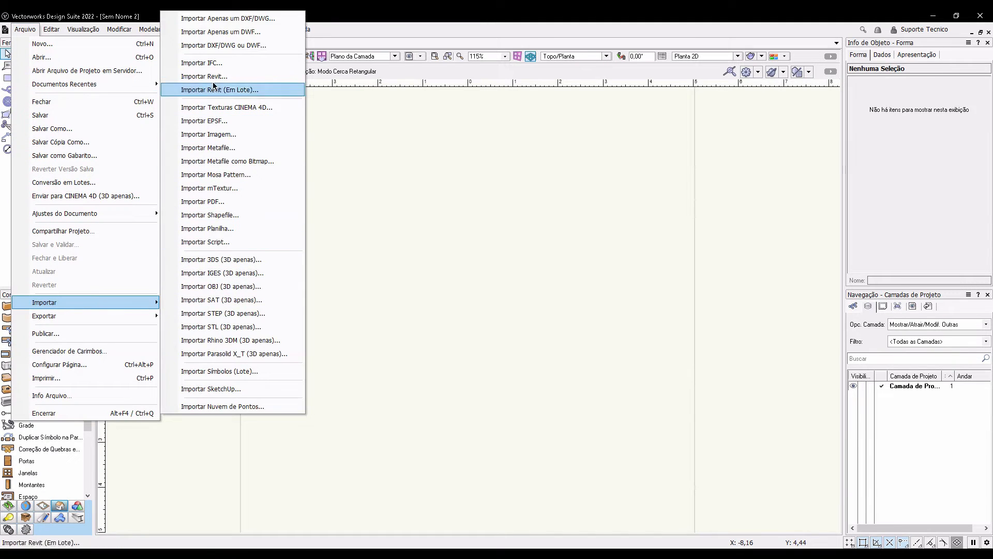
left_click(213, 20)
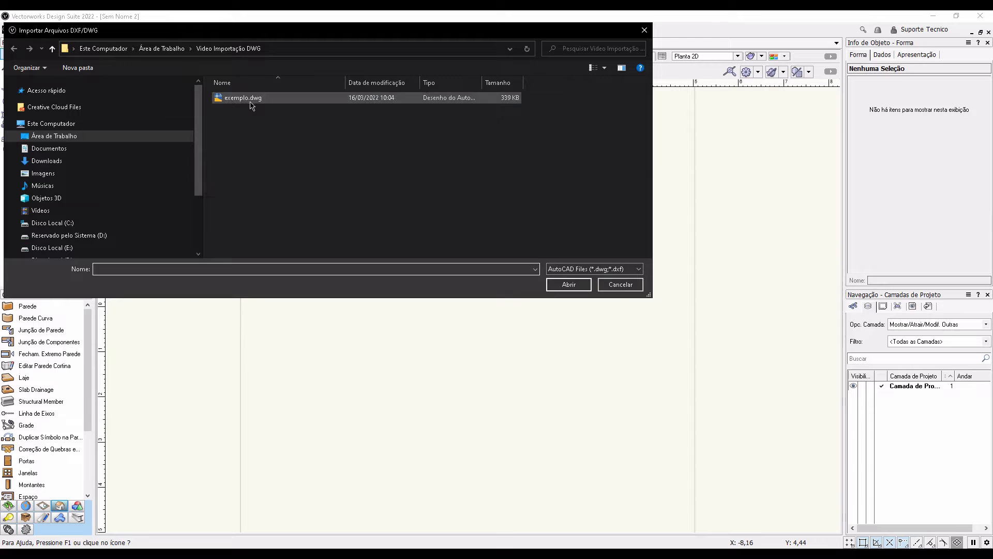
left_click(239, 98)
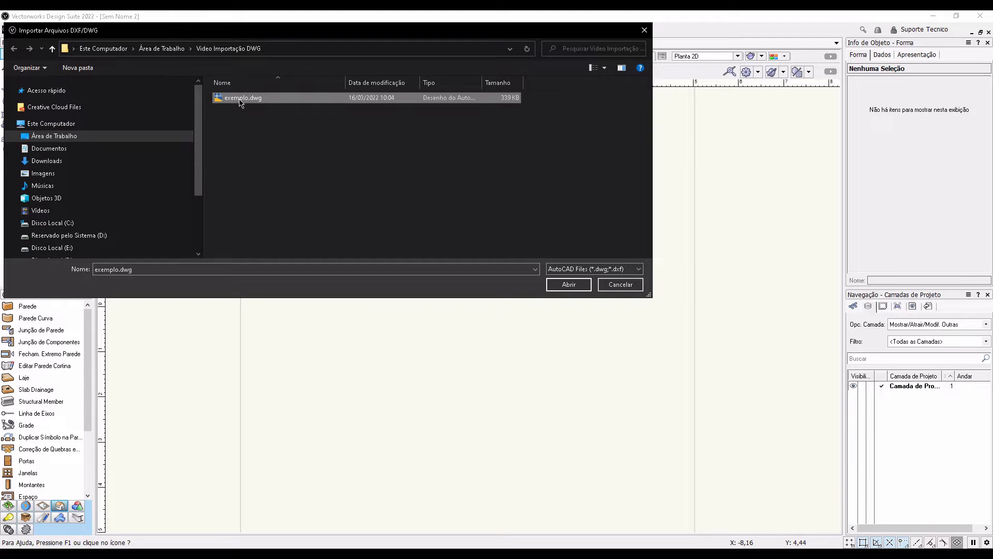
left_click(568, 284)
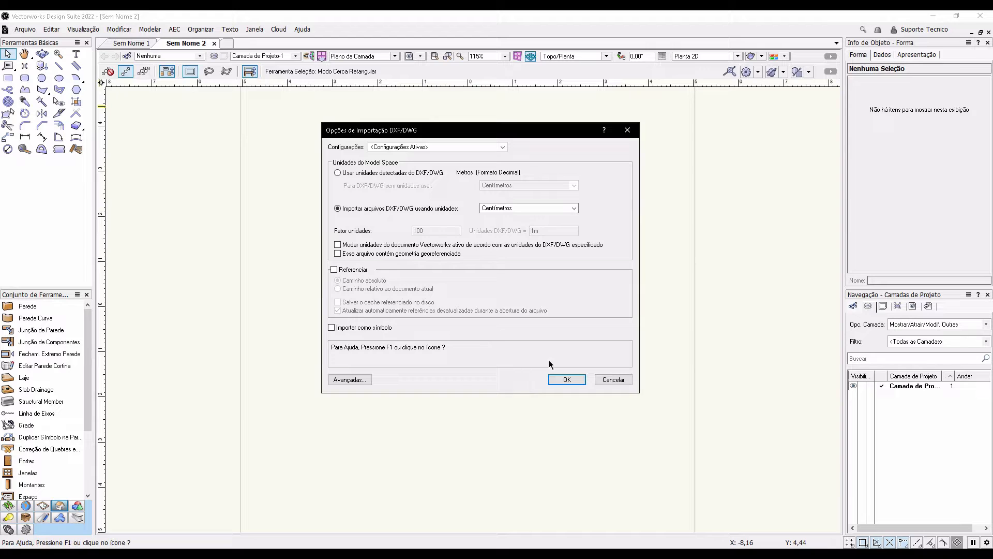
left_click(567, 380)
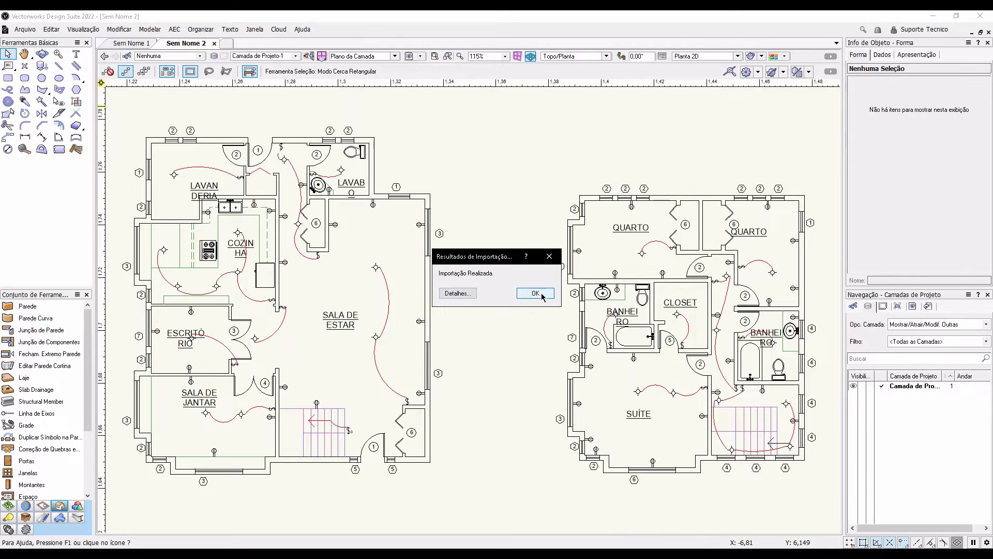
left_click(536, 291)
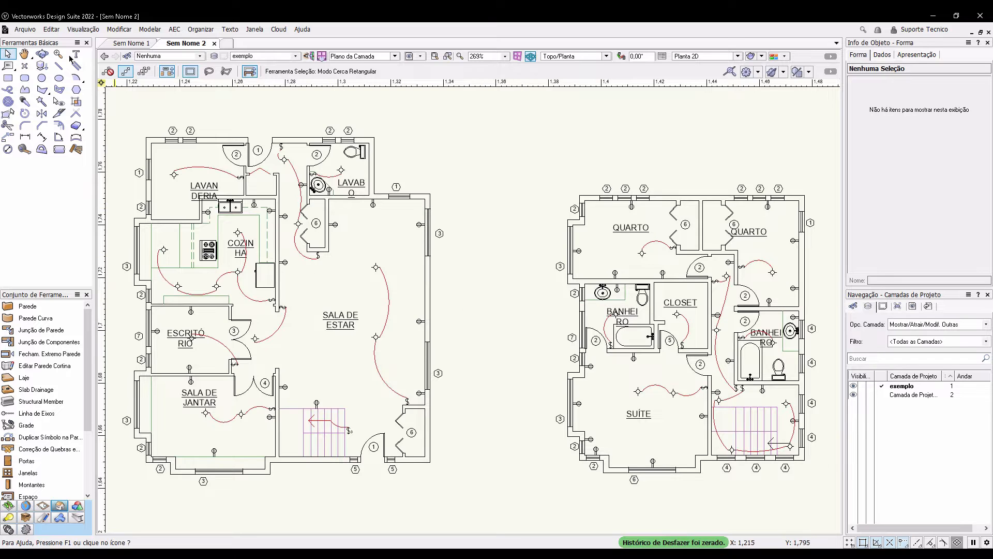
Turn on the display of the unit mark for lengths in the document's general units settings.
left_click(24, 29)
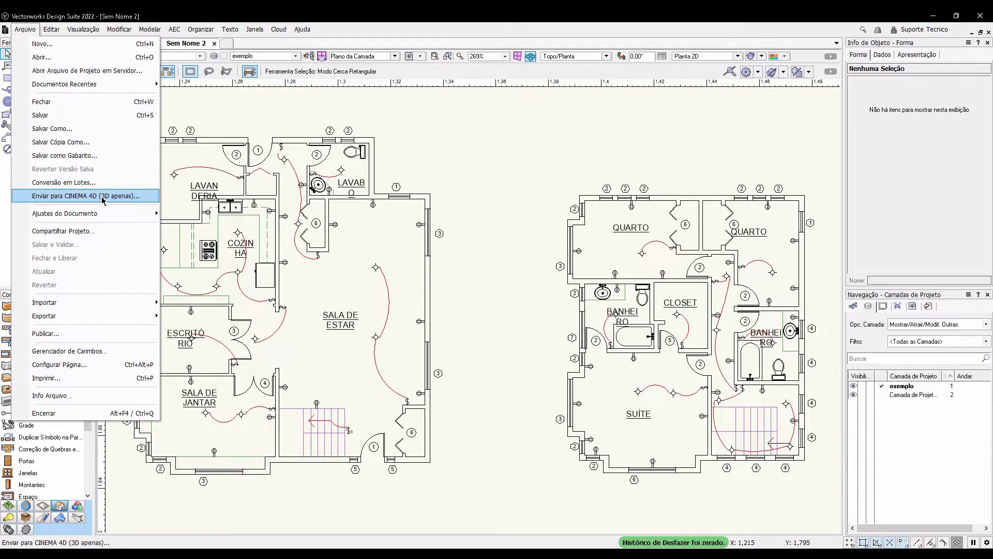
mouse_move(104, 216)
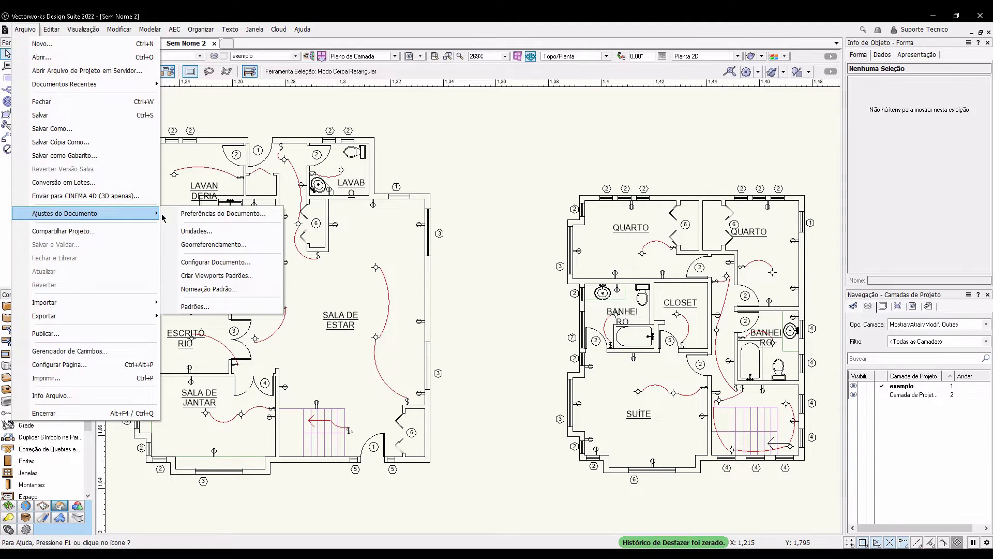
left_click(197, 230)
left_click(437, 186)
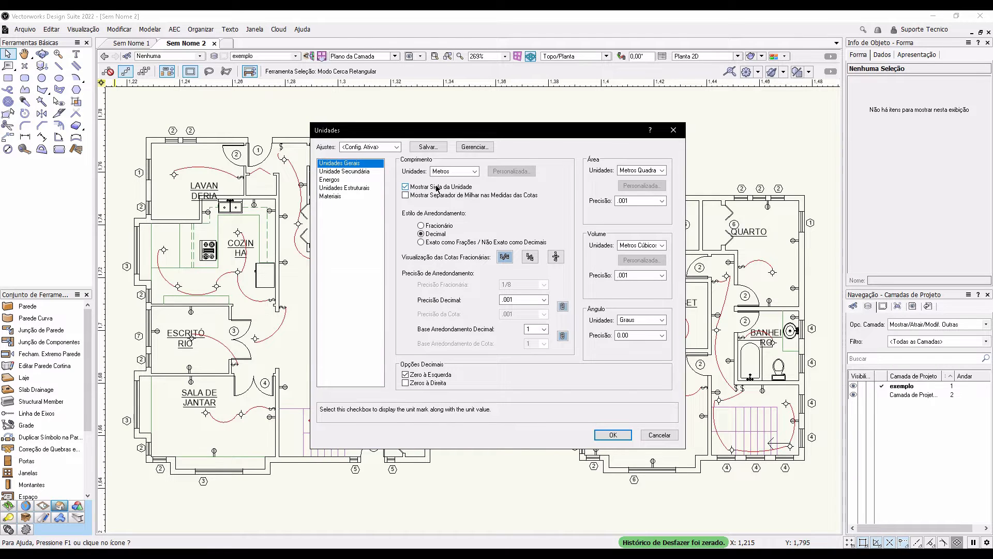
left_click(612, 434)
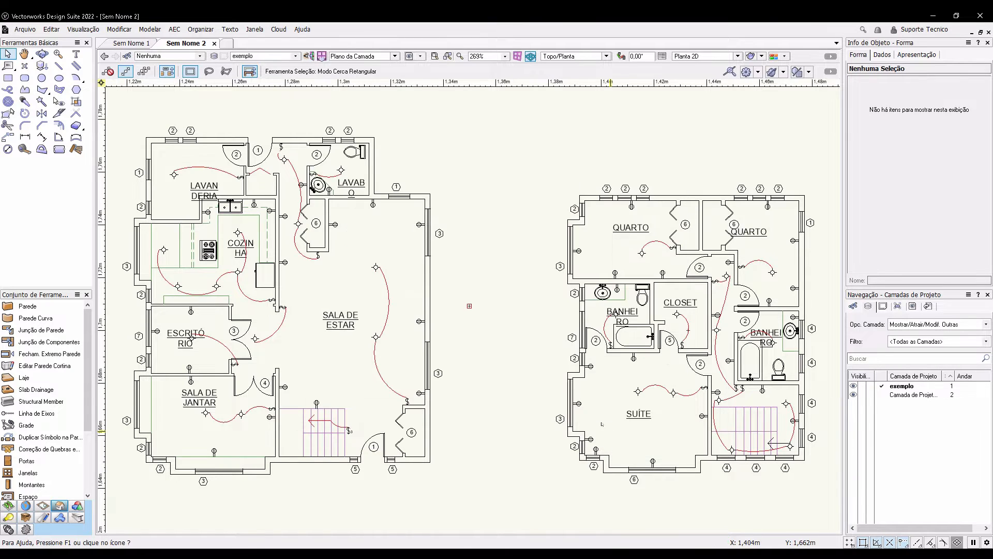
Dimension the thickness of the exterior wall at the lower-right corner of the larger floor plan, placing the dimension outside the building.
left_click(25, 137)
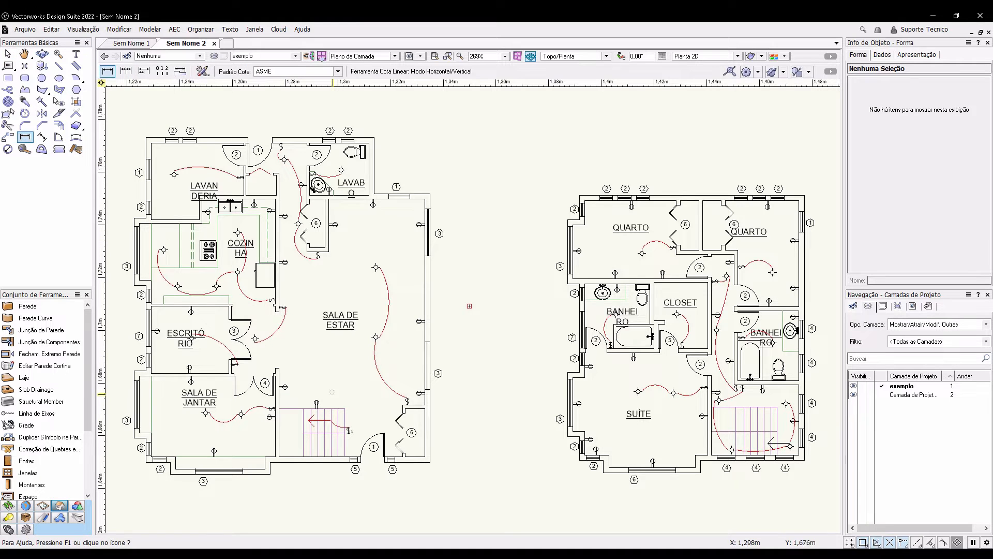
key("z")
left_click(424, 456)
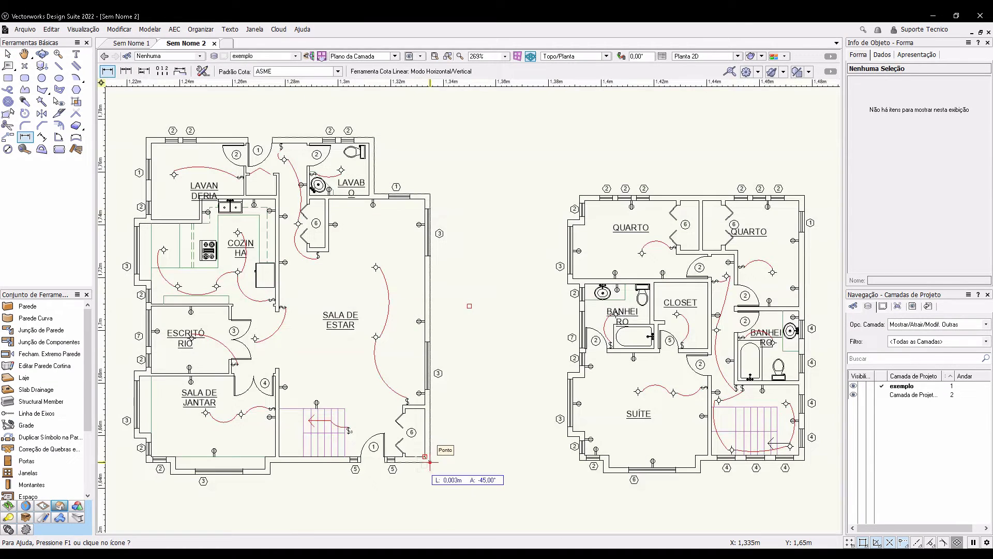
key("z")
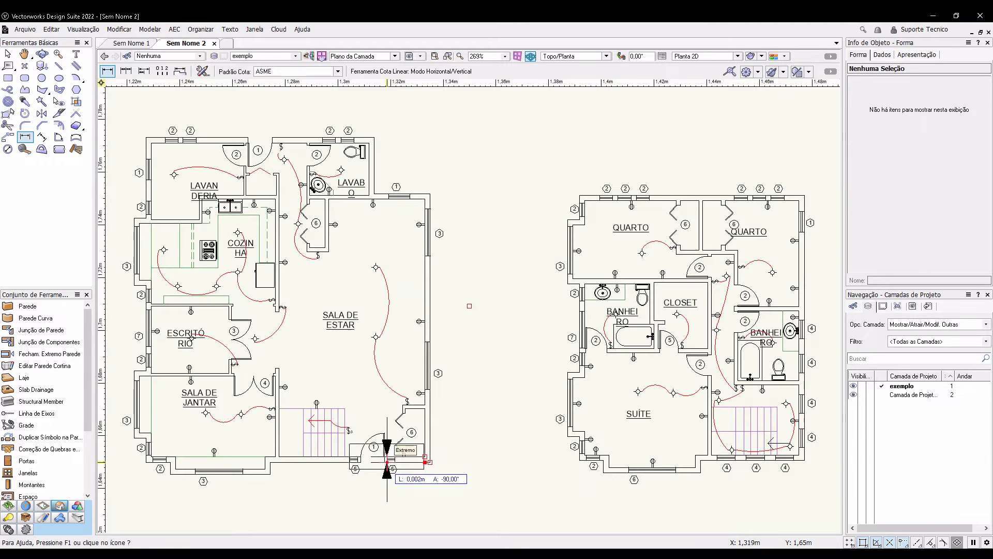
left_click(395, 462)
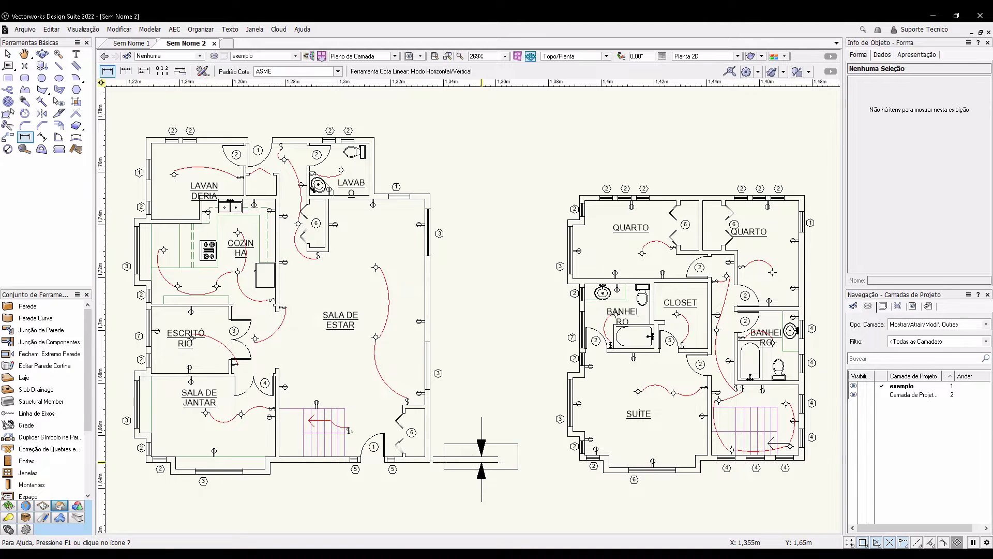
left_click(482, 456)
key("x")
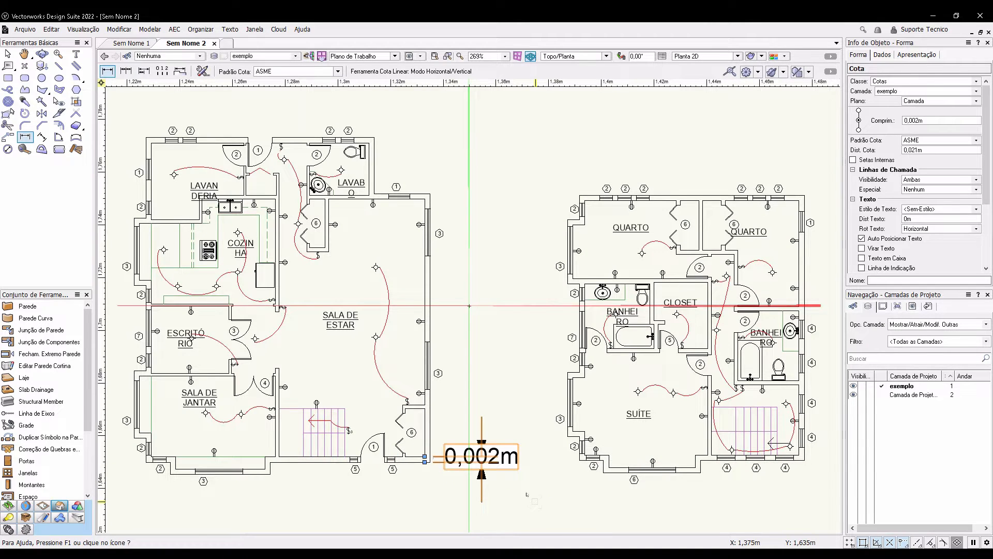
left_click(527, 504)
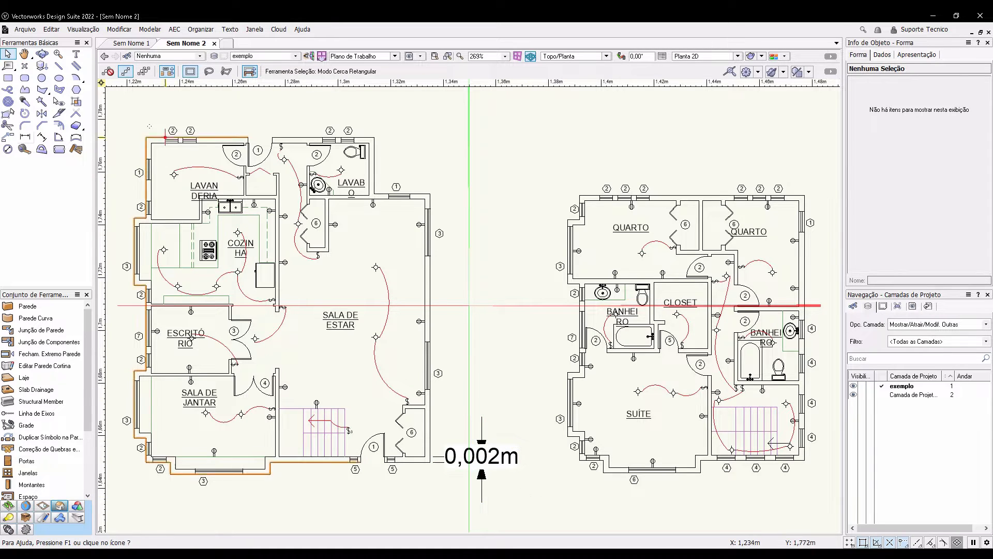
Create another blank document for a second import of the drawing.
left_click(25, 30)
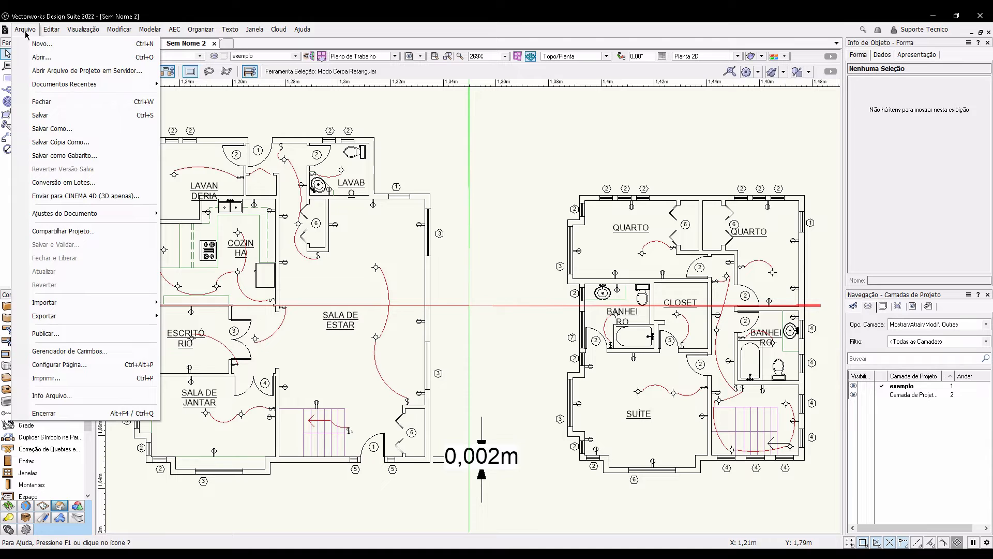
left_click(50, 43)
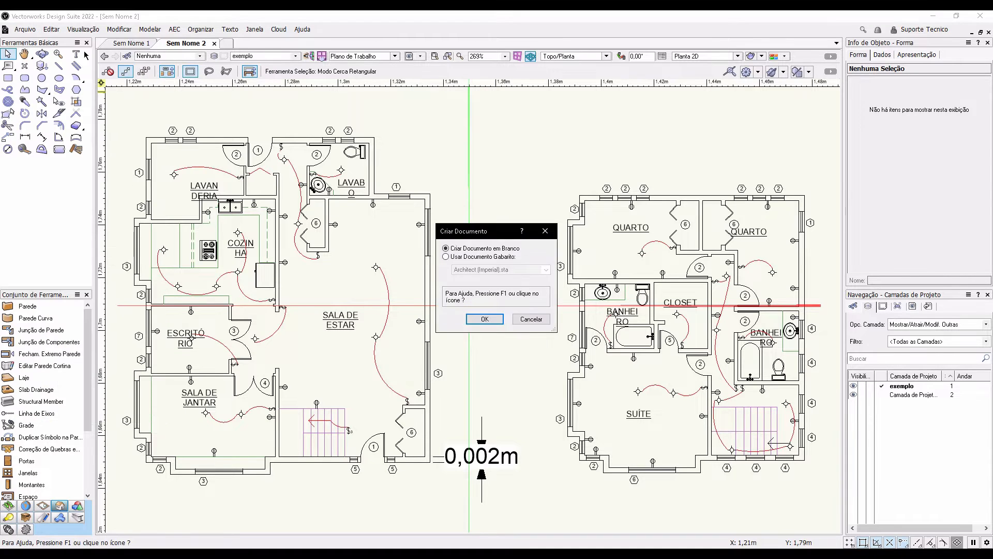
left_click(492, 319)
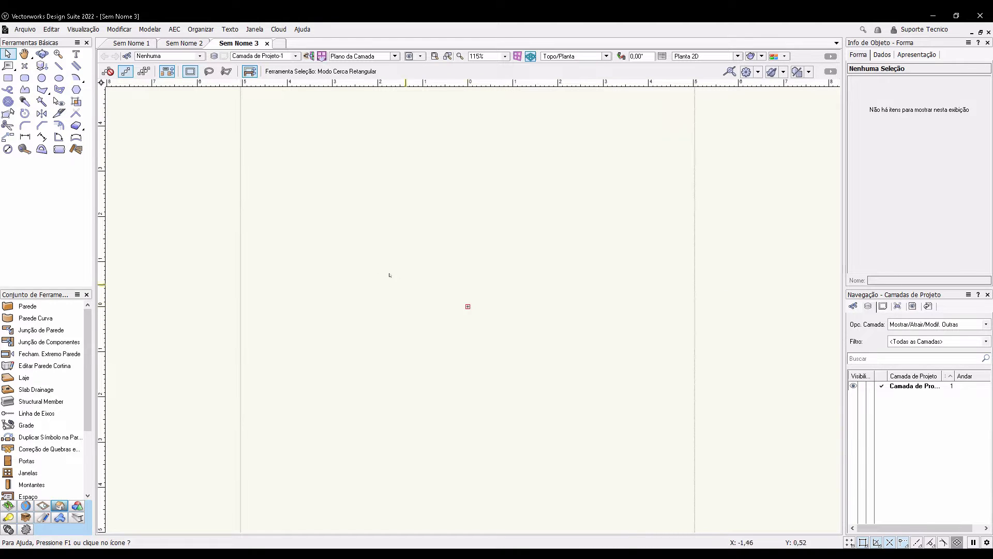
Import exemplo.dwg into the blank document with the DXF/DWG import units set to metres.
left_click(24, 29)
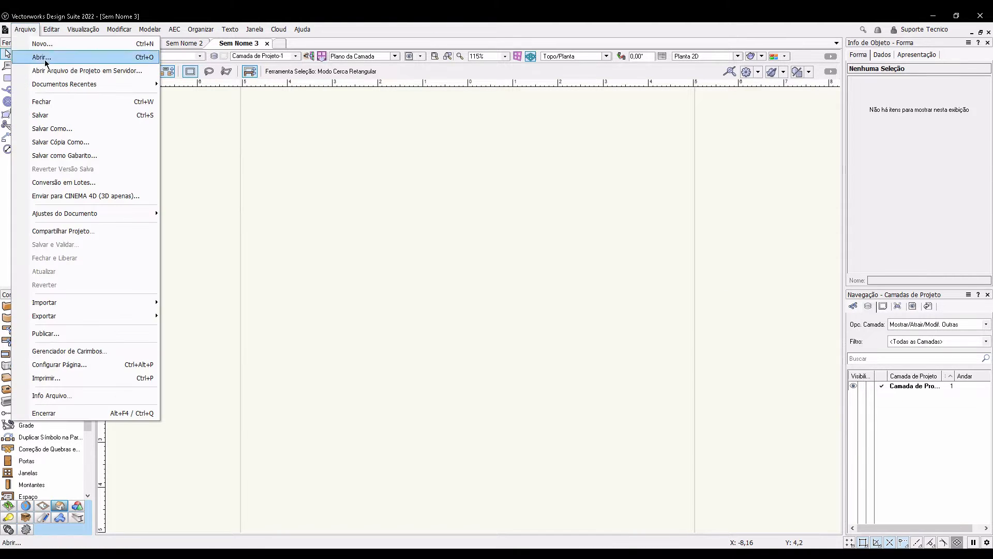
mouse_move(108, 303)
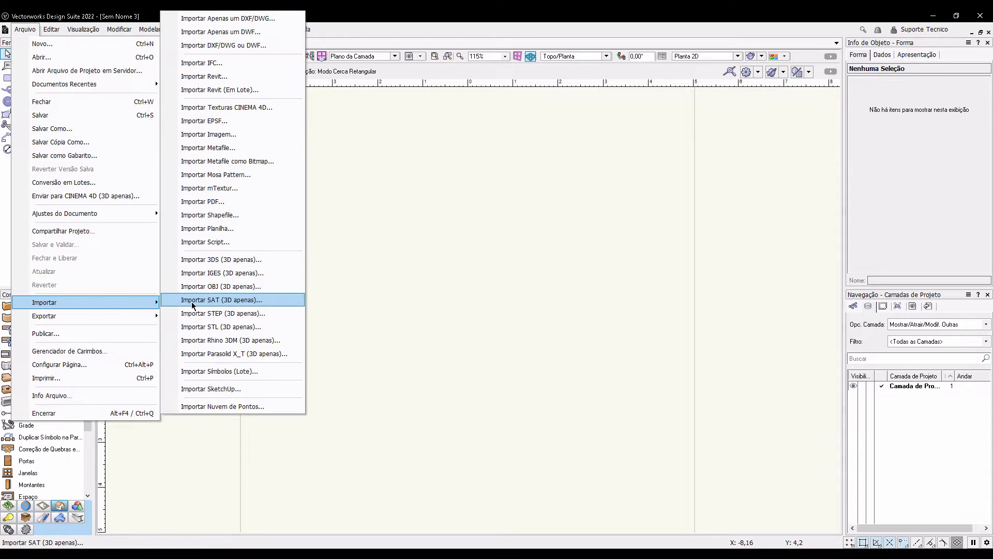
left_click(209, 18)
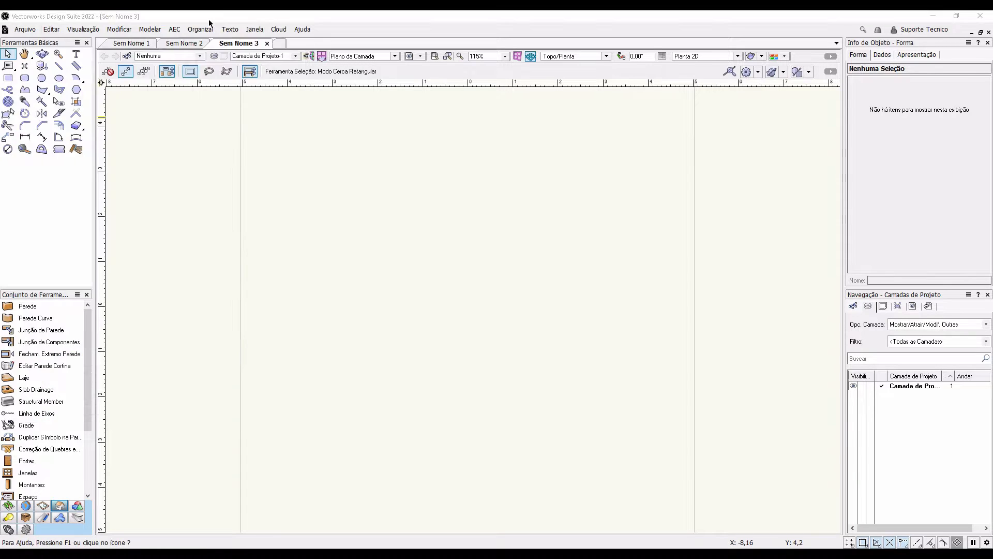
left_click(238, 98)
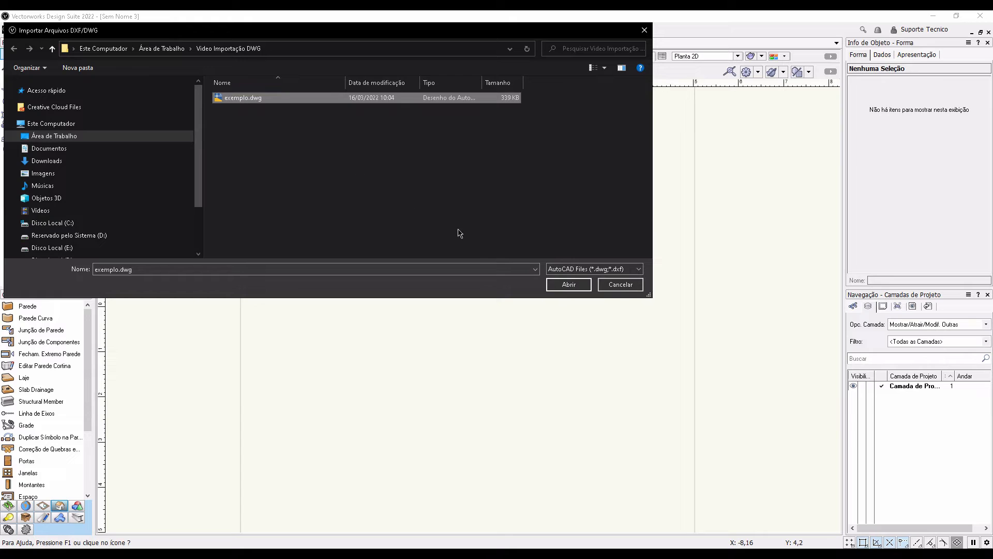
left_click(568, 285)
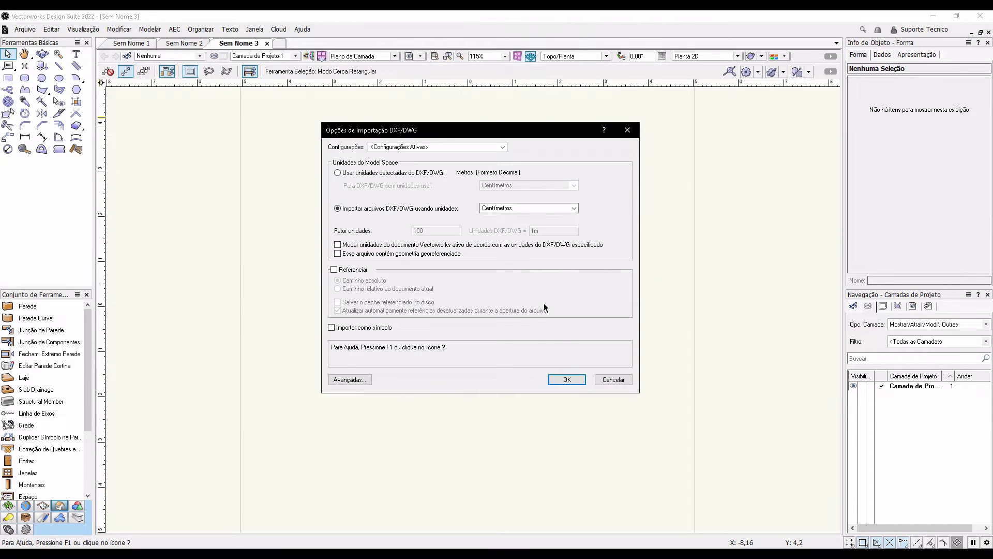
left_click(516, 206)
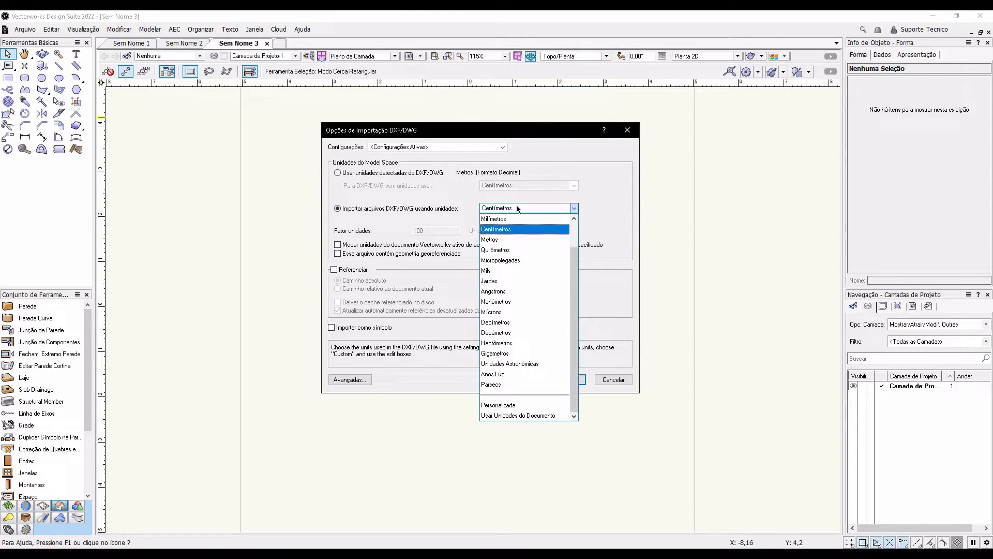
left_click(509, 239)
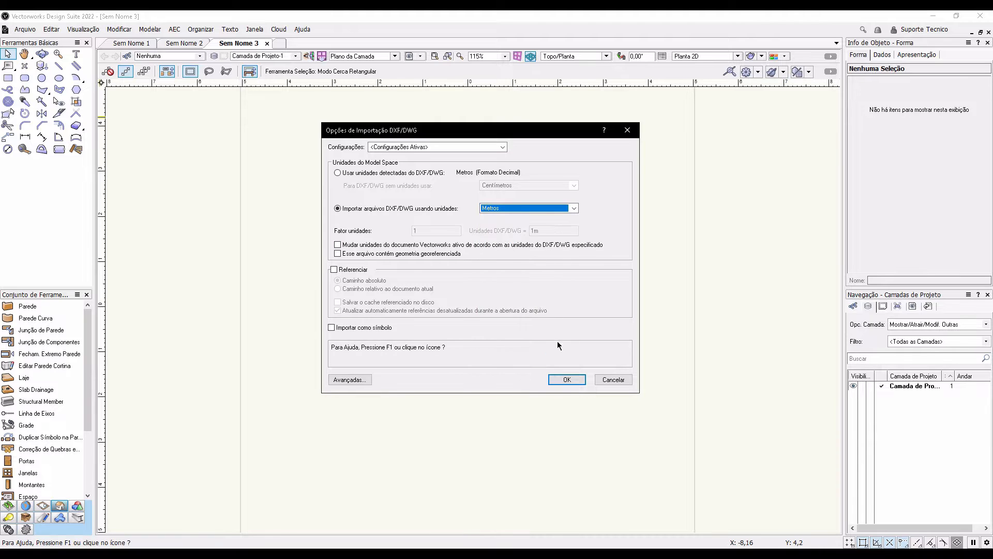
left_click(569, 379)
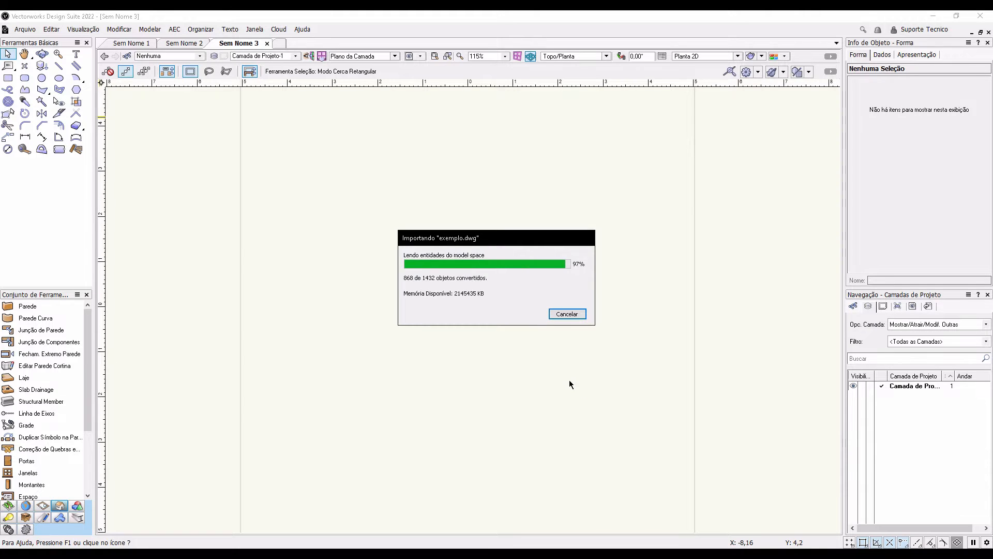
left_click(535, 292)
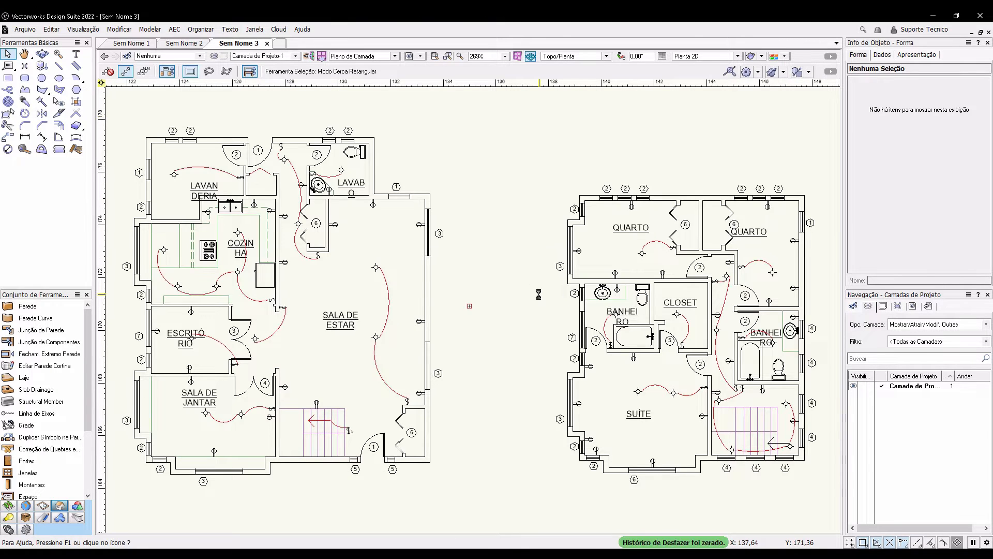
Turn on the unit mark display for lengths in this document's units settings.
left_click(24, 29)
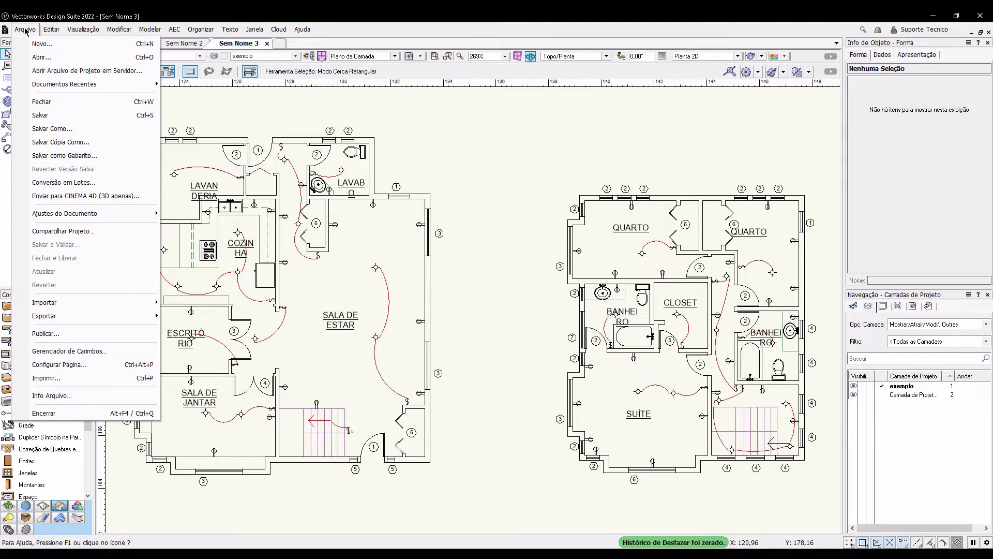
mouse_move(126, 214)
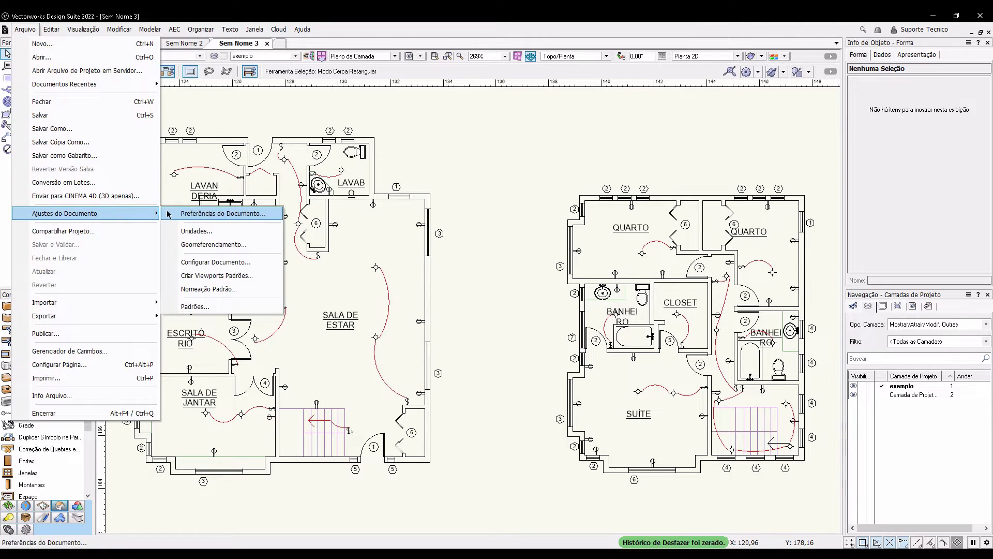
left_click(210, 236)
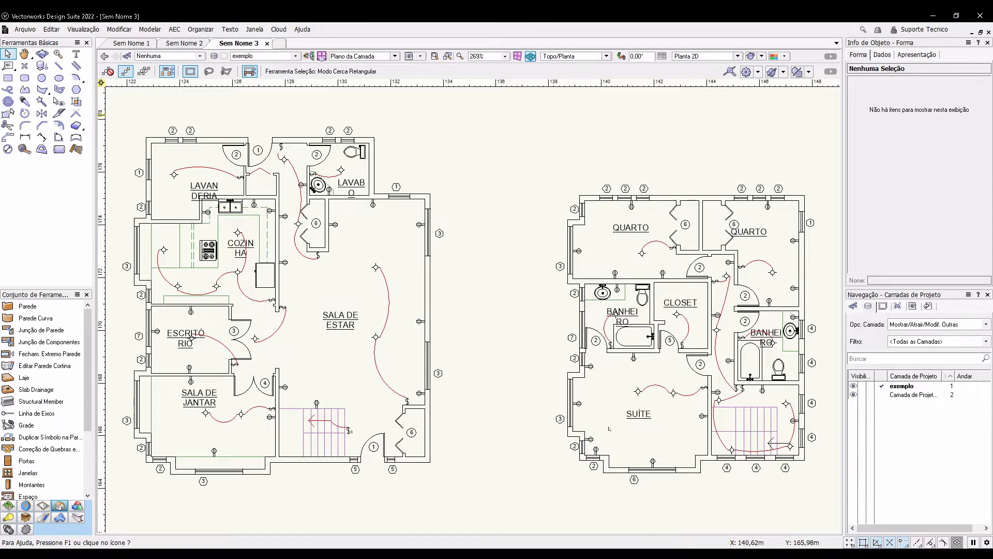
left_click(613, 434)
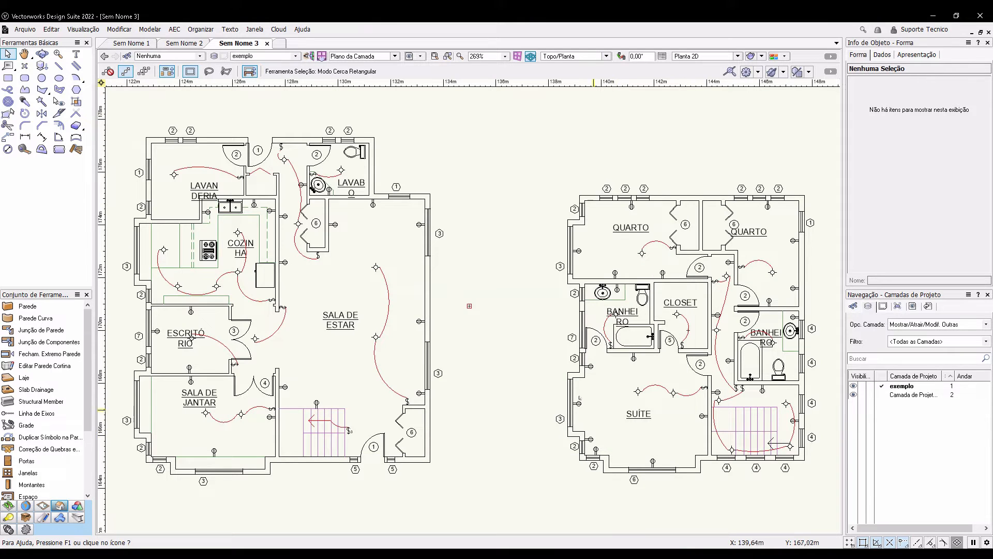
Dimension the exterior wall's thickness at the lower-right corner of the larger floor plan, placing the dimension outside the building.
left_click(25, 137)
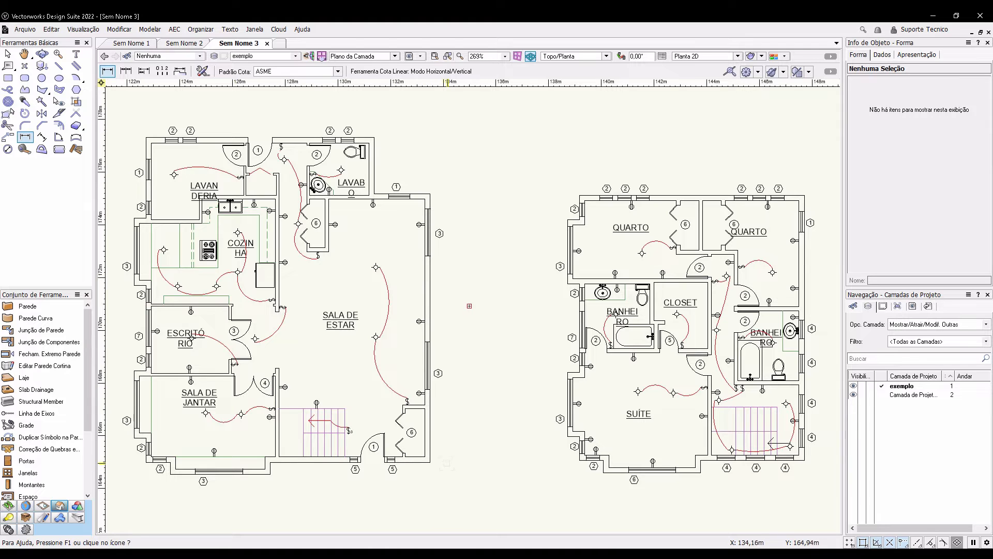
key("z")
left_click(425, 457)
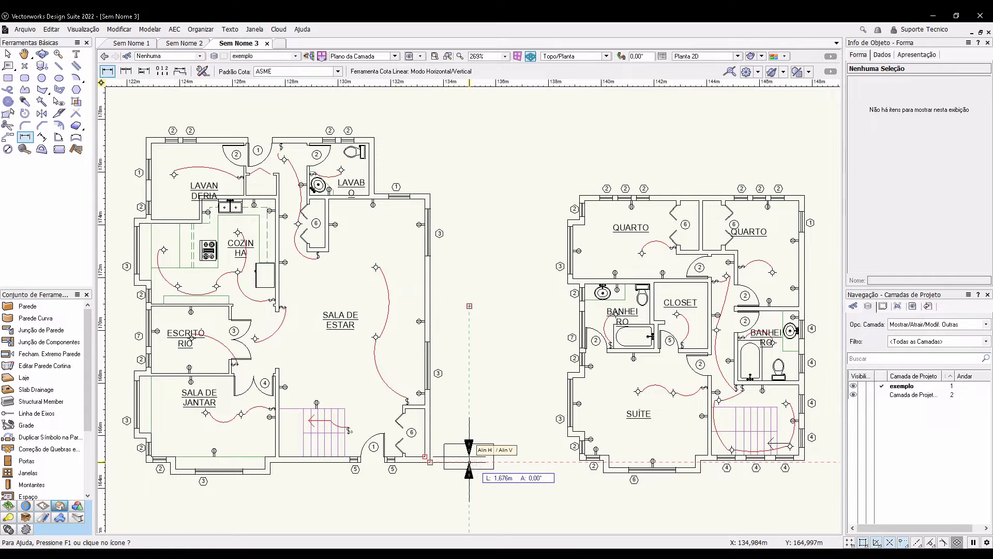
left_click(469, 460)
left_click(469, 460)
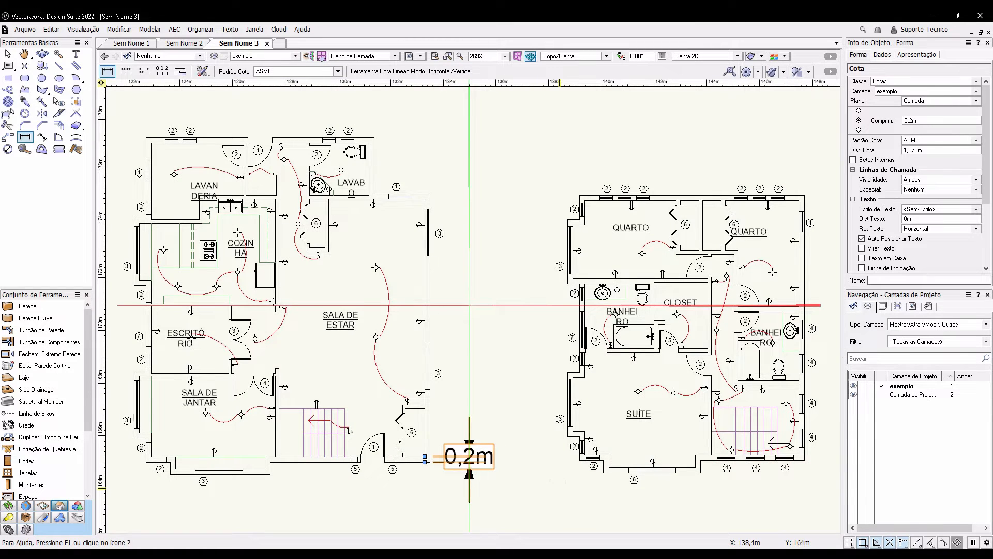
key("x")
left_click(537, 491)
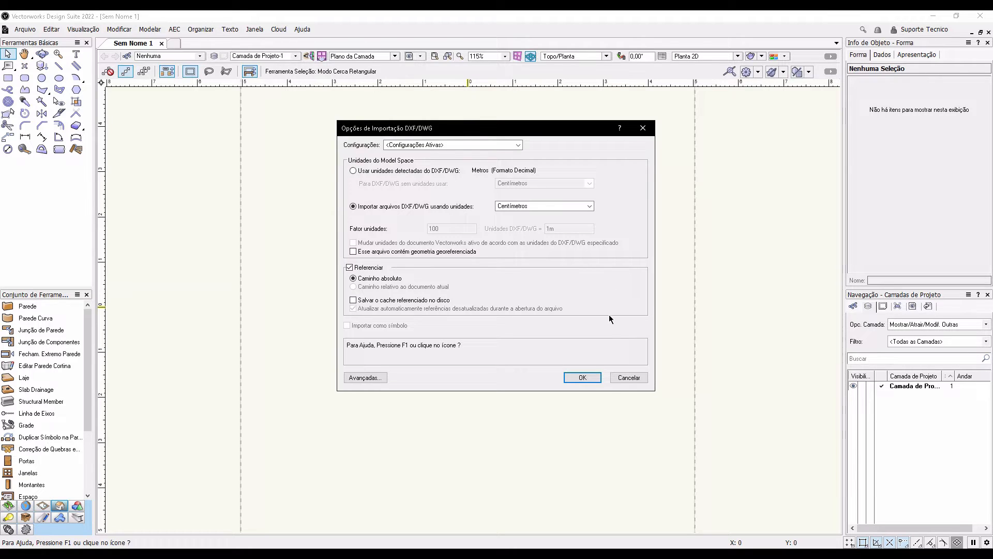
Import exemplo.dwg as a reference with an absolute path and units in centimetres, and display the document's classes in the navigation list.
left_click(582, 377)
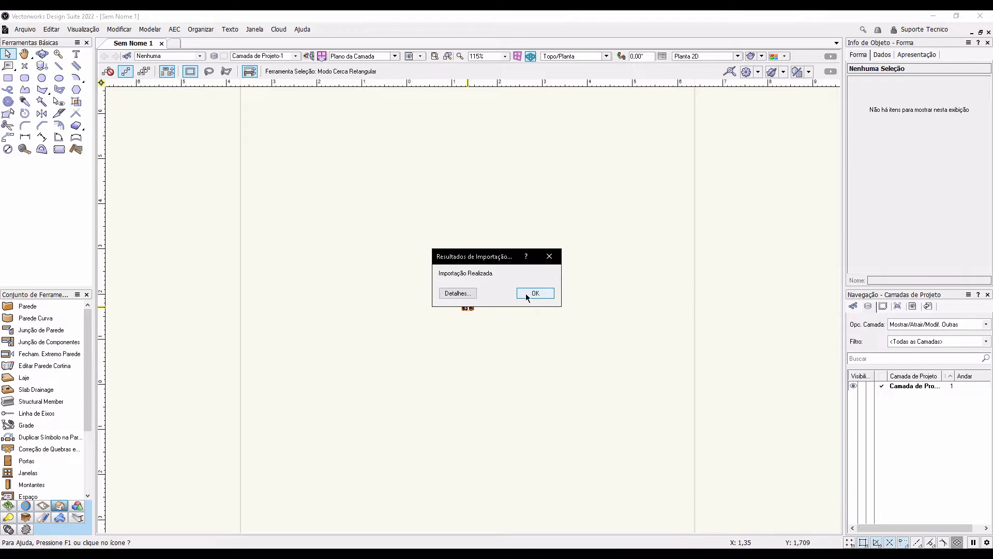
left_click(525, 294)
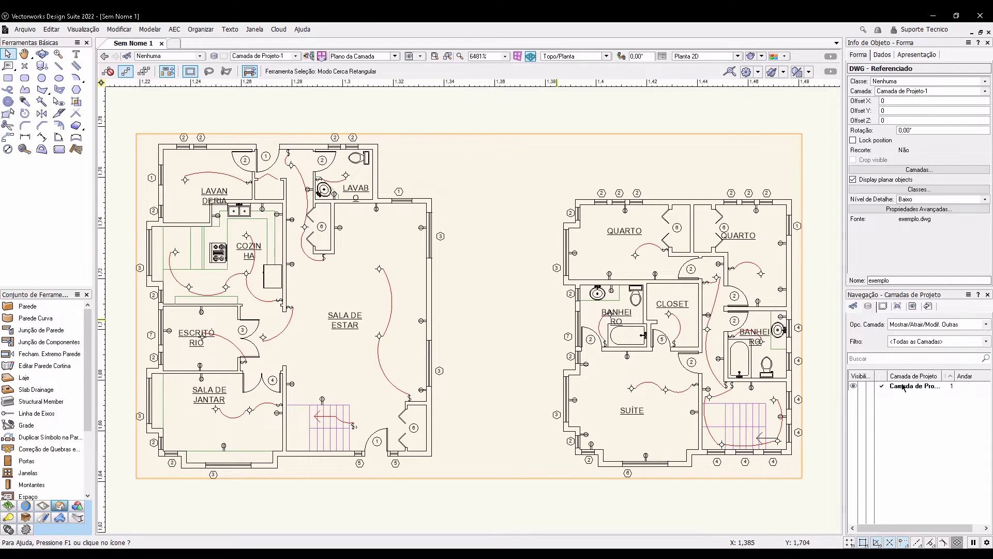
left_click(853, 307)
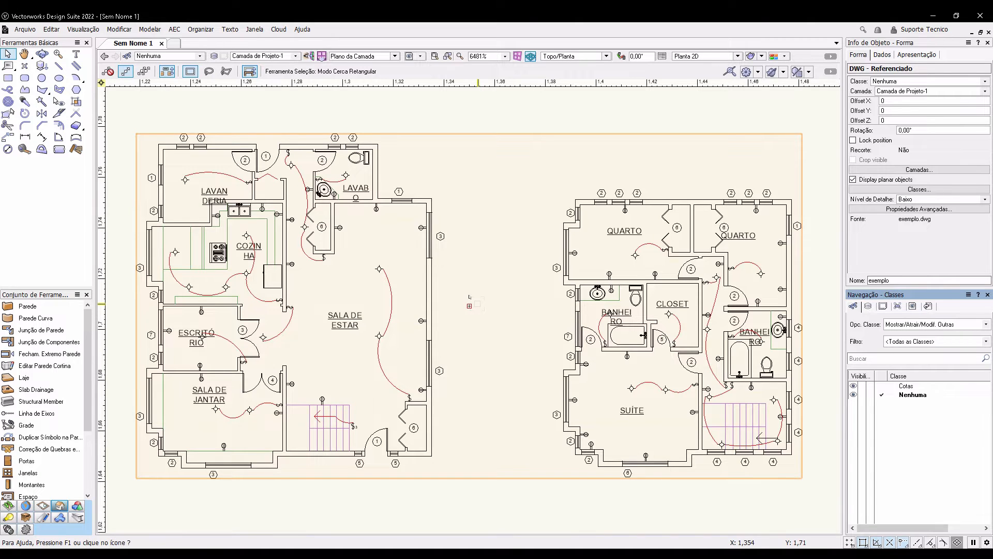
Edit the exemplo.dwg reference in the Organization dialog, setting its DXF/DWG import units to metres.
left_click(200, 30)
left_click(223, 45)
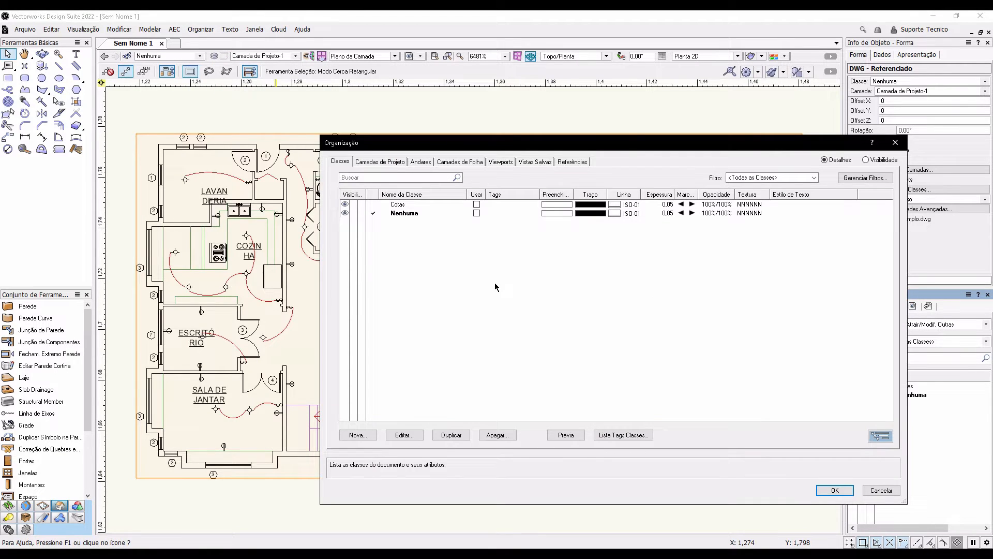
left_click(574, 162)
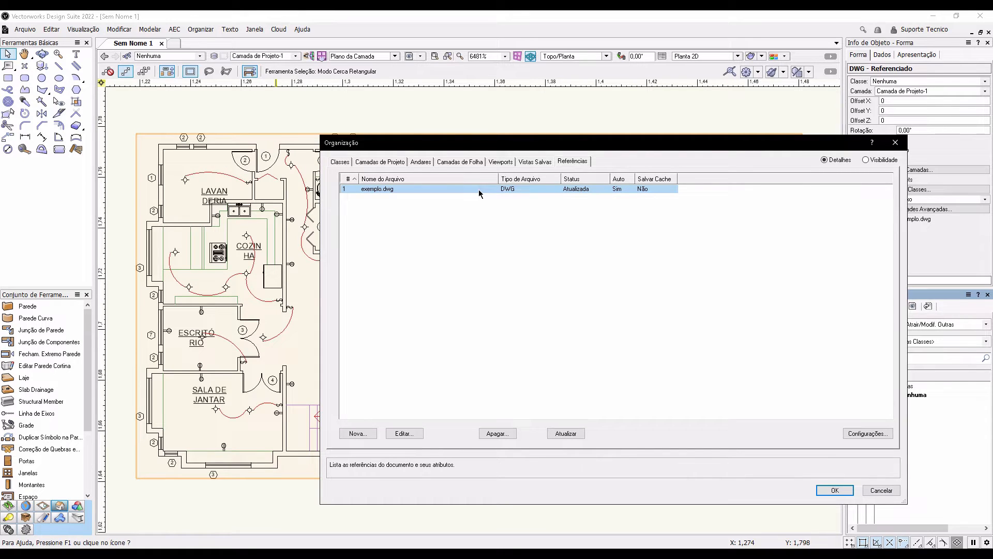
left_click(403, 433)
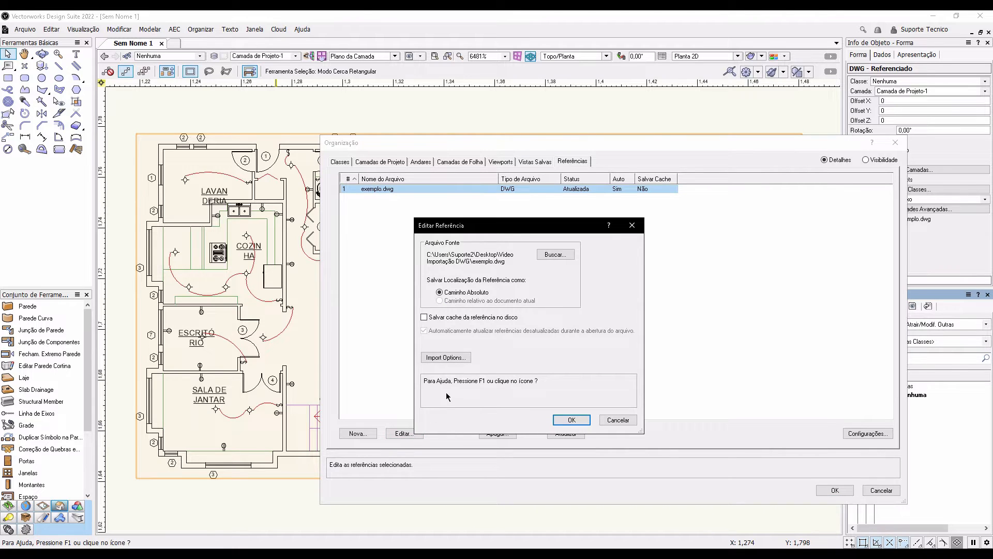
left_click(464, 358)
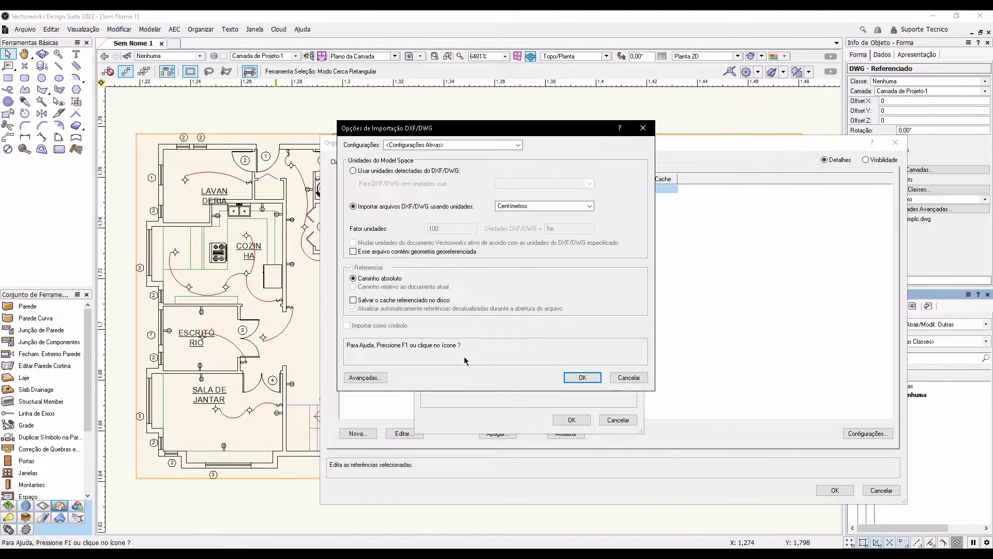
left_click(577, 207)
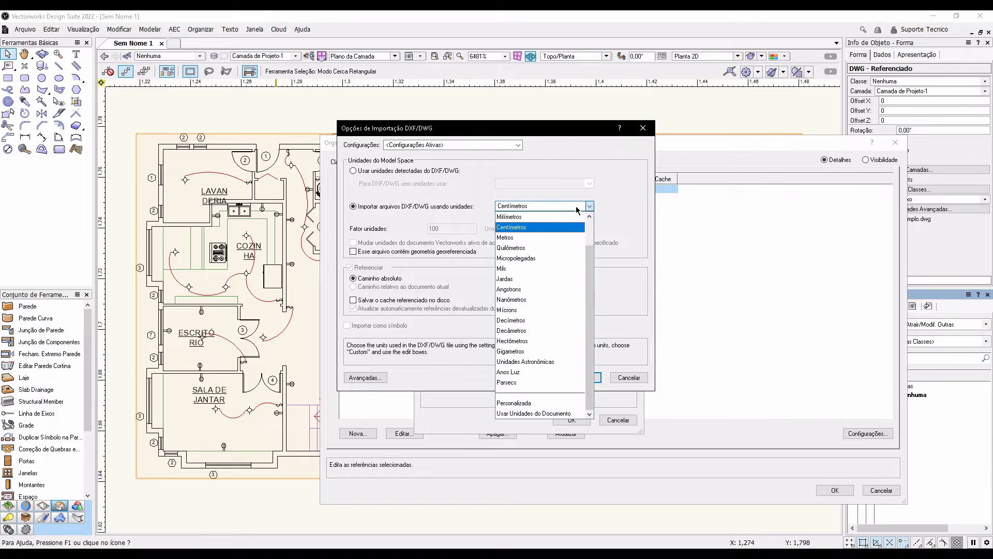
left_click(525, 237)
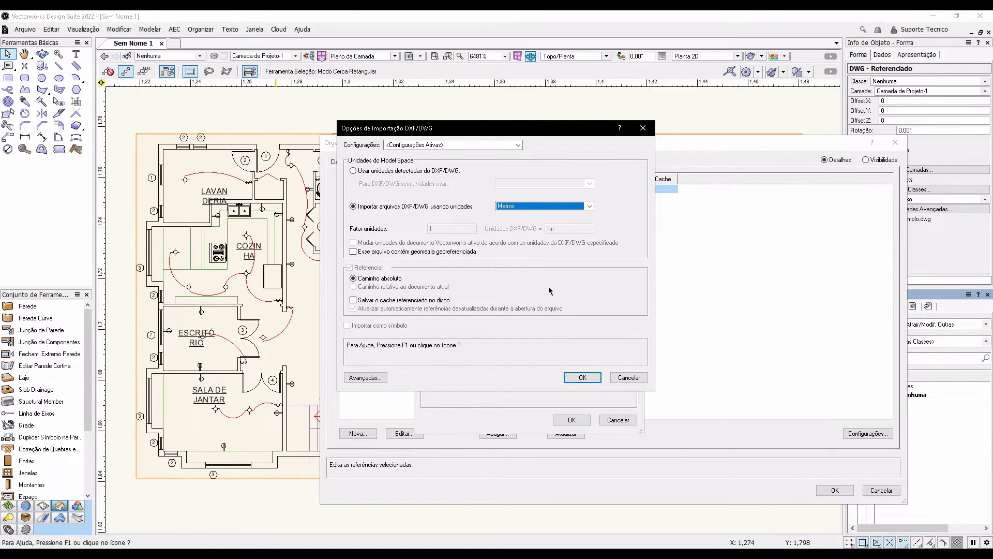
left_click(581, 377)
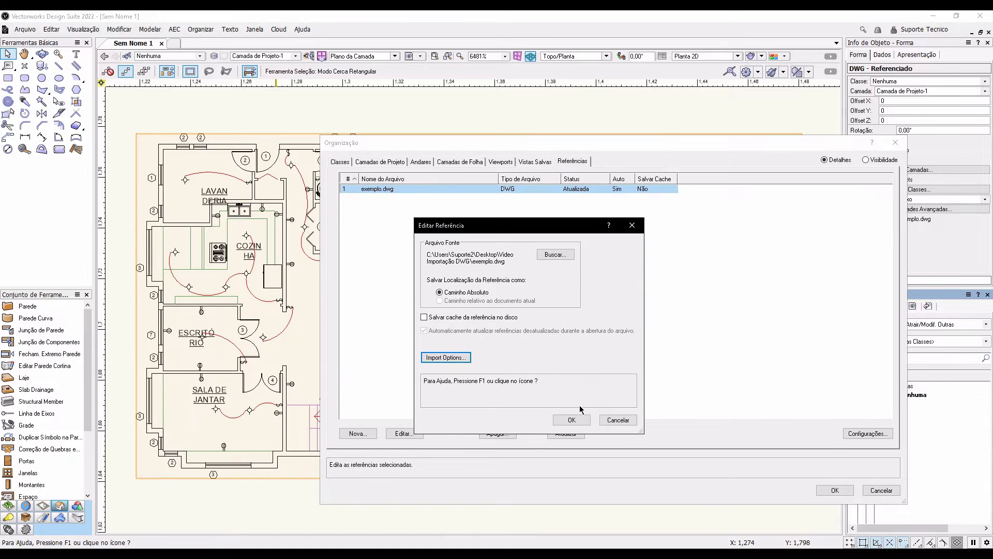
left_click(574, 420)
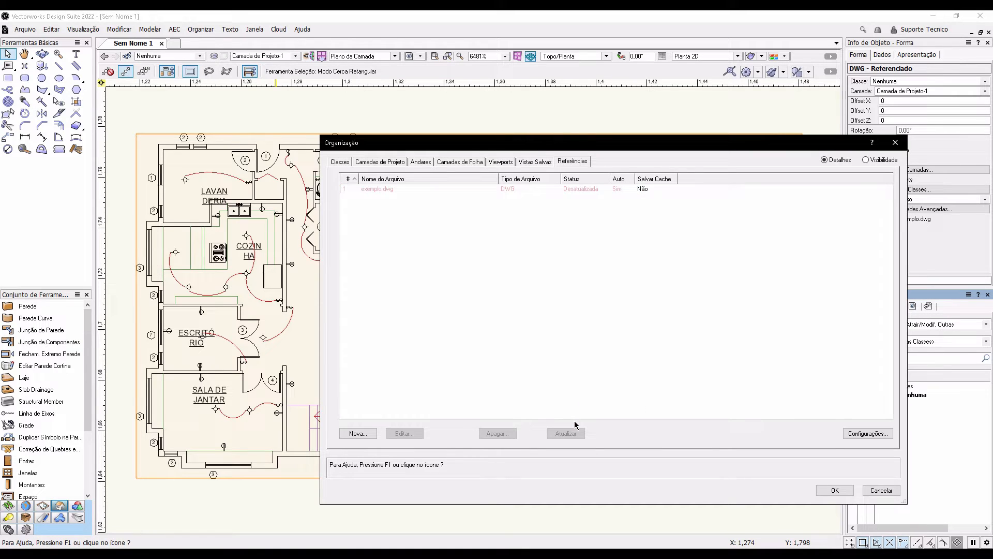
Update the exemplo.dwg reference and accept the organization changes.
left_click(470, 188)
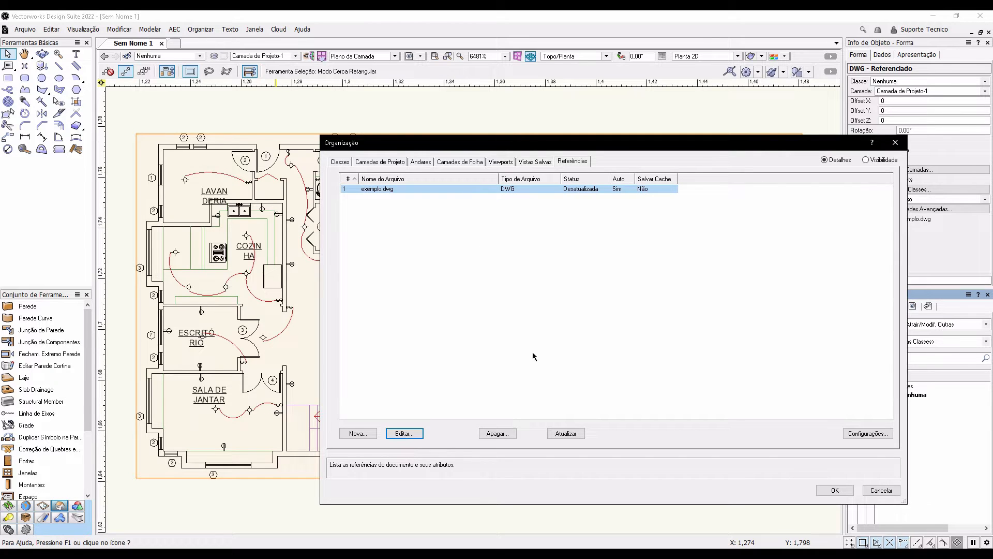
left_click(573, 437)
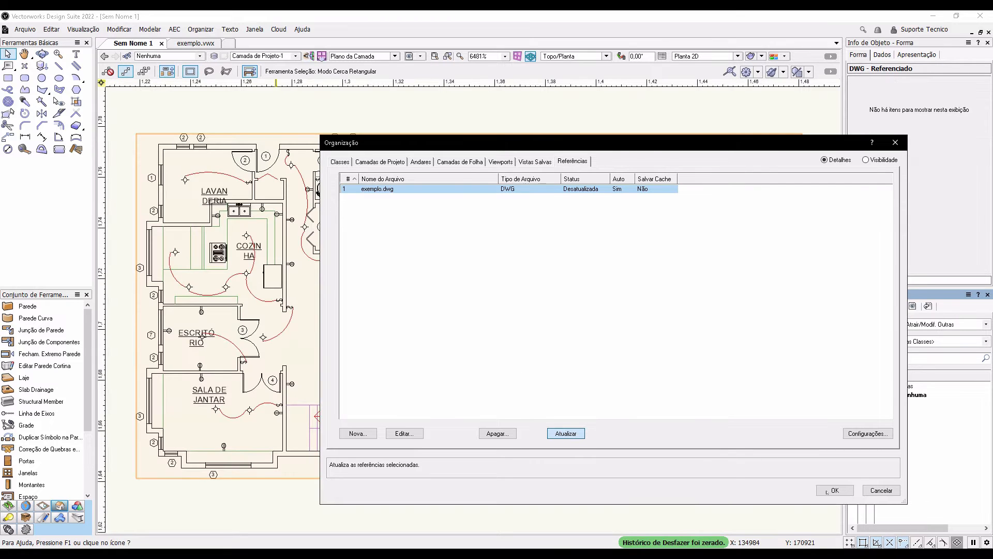
left_click(835, 489)
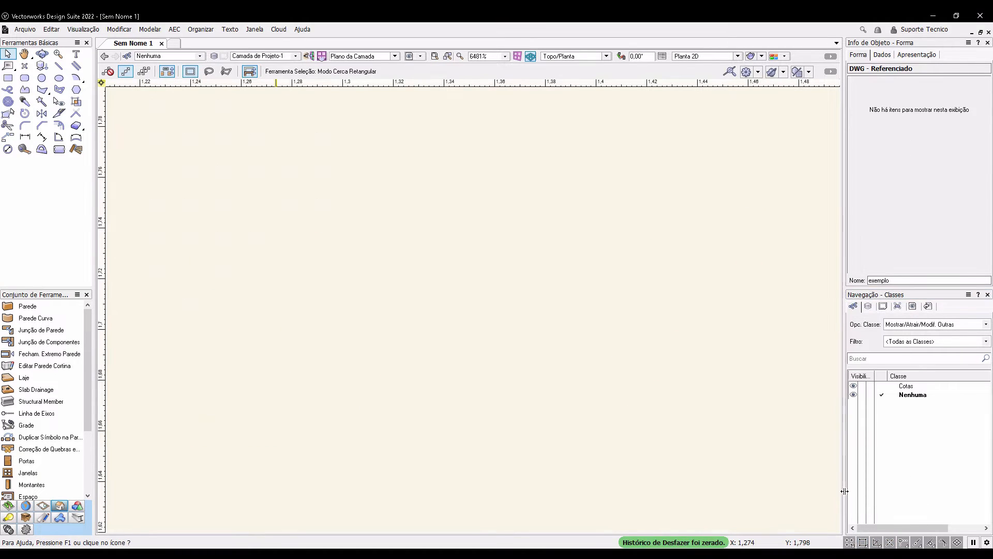
left_click(448, 56)
left_click(470, 304)
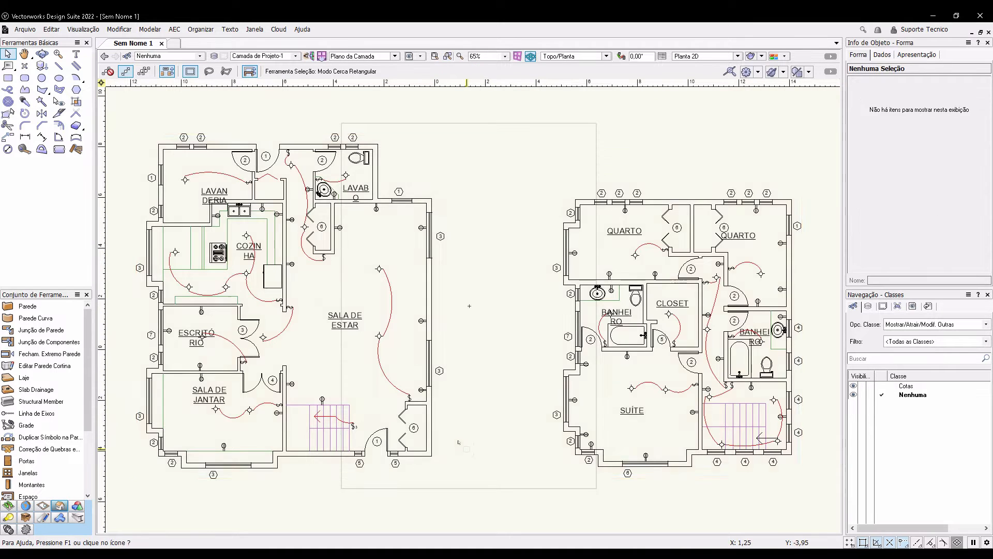
Dimension the exterior wall's thickness at the lower-right corner of the larger referenced floor plan, placing the dimension outside the building.
left_click(26, 138)
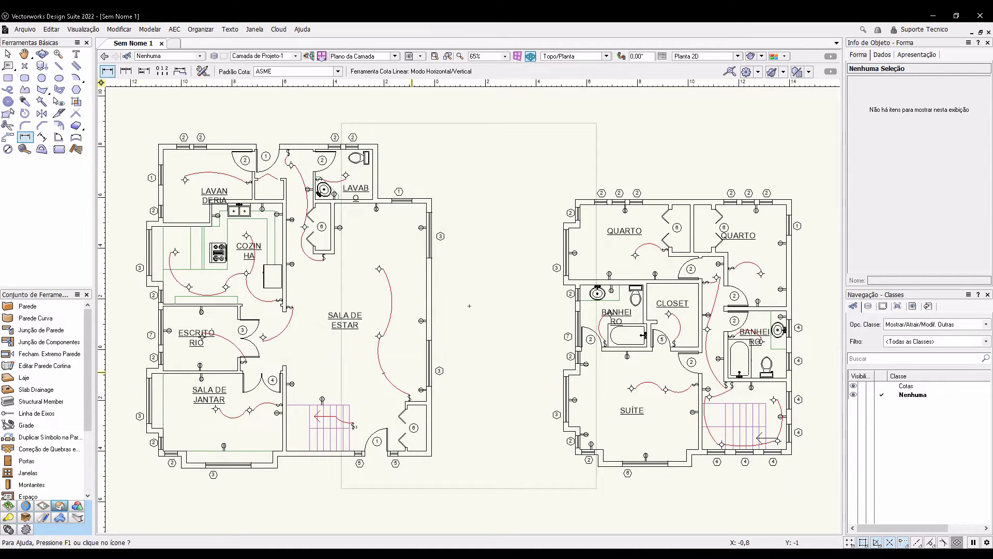
left_click(426, 451)
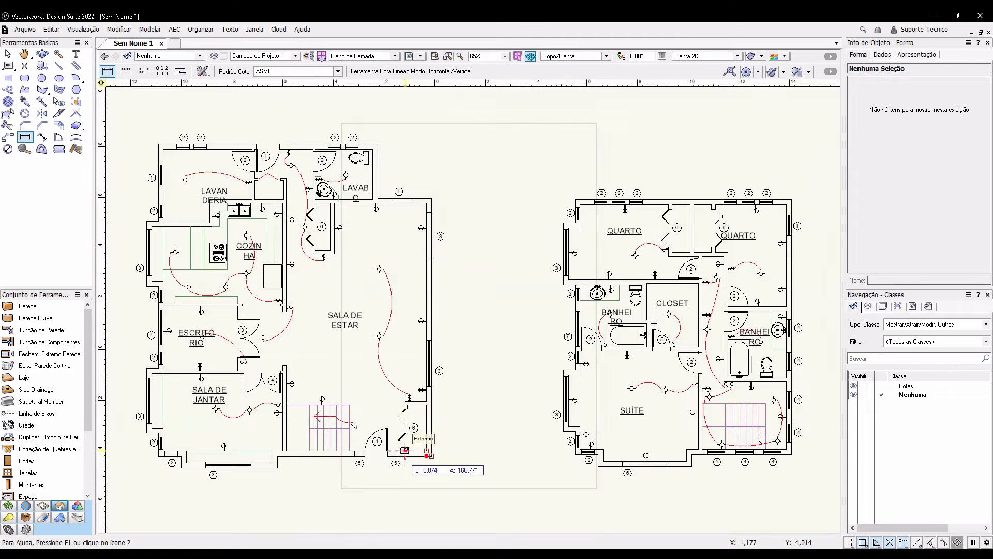
left_click(472, 451)
scroll(503, 469, "up", 1)
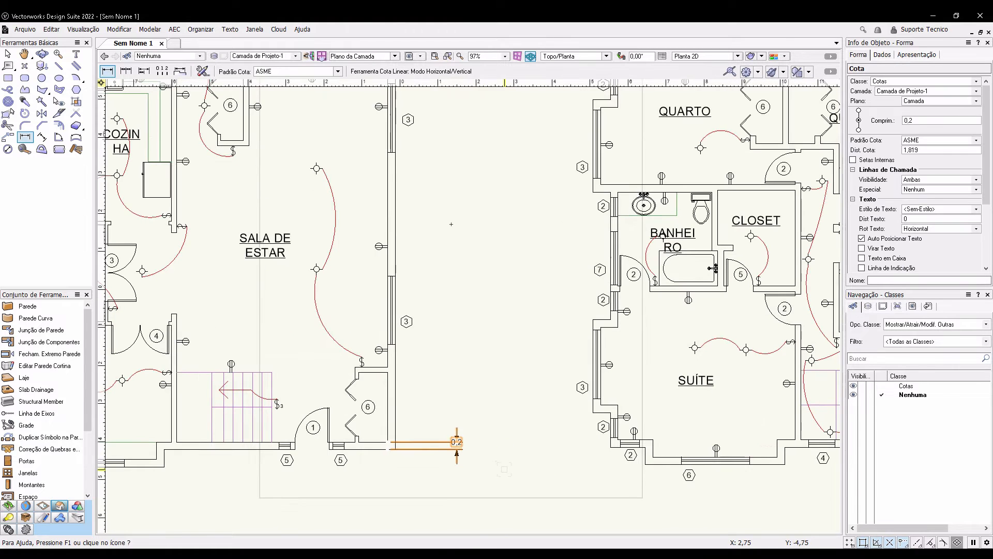
key("x")
left_click(451, 224)
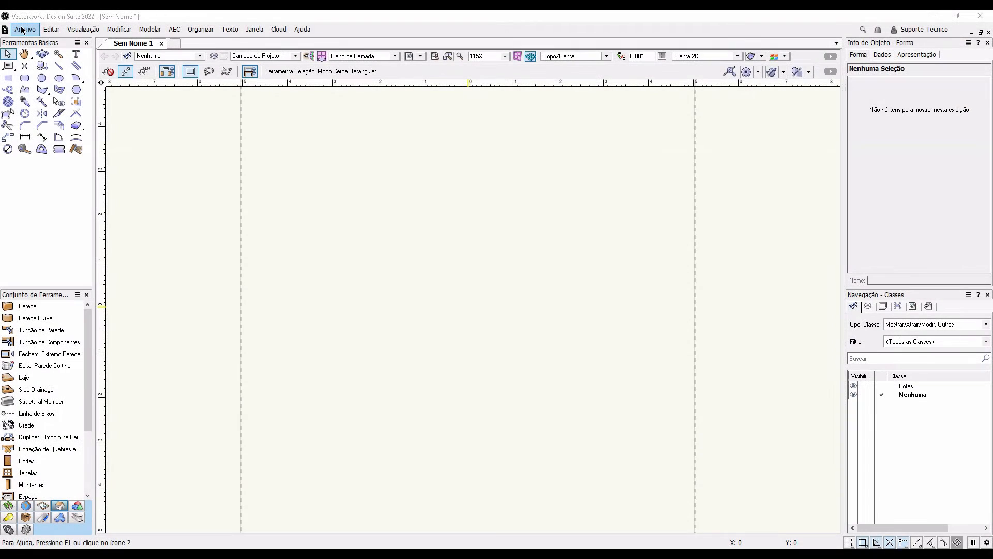
Start a batch DXF/DWG or DWF import with one or more individual files as the source.
left_click(23, 30)
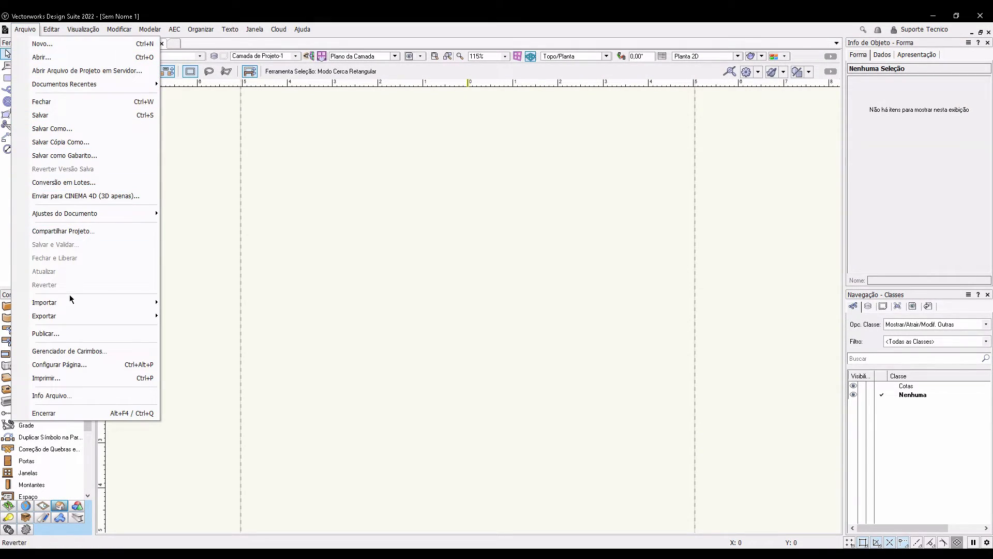
mouse_move(71, 306)
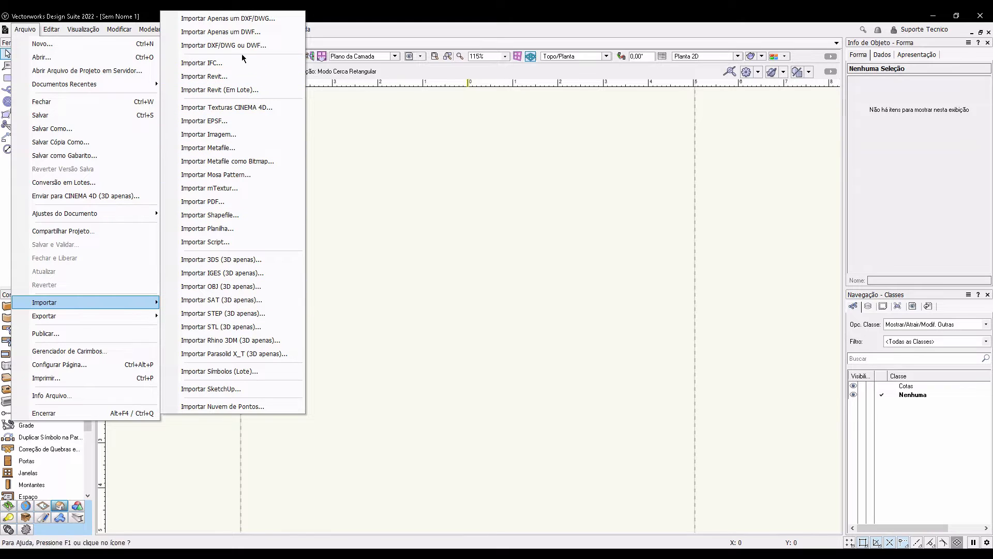
left_click(287, 48)
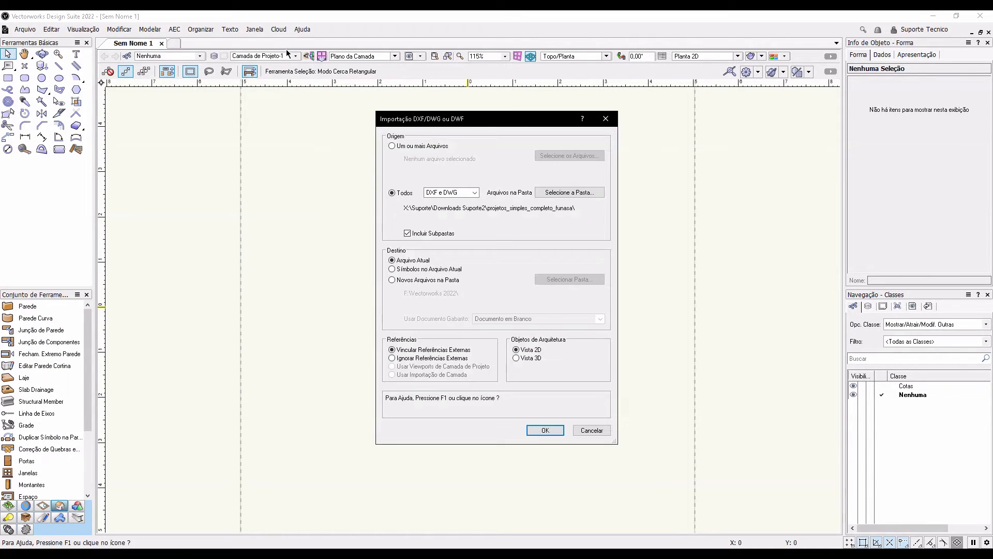
left_click(432, 150)
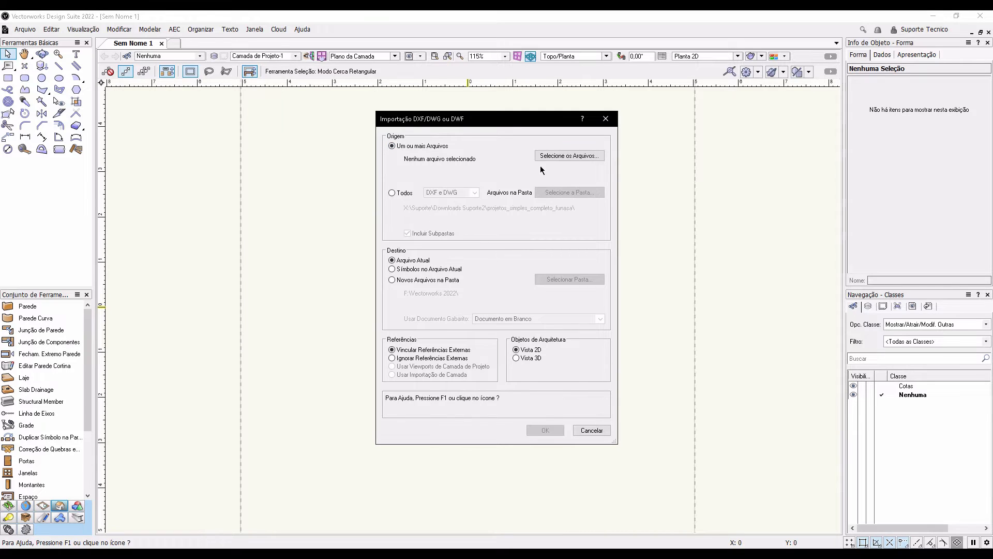
left_click(560, 158)
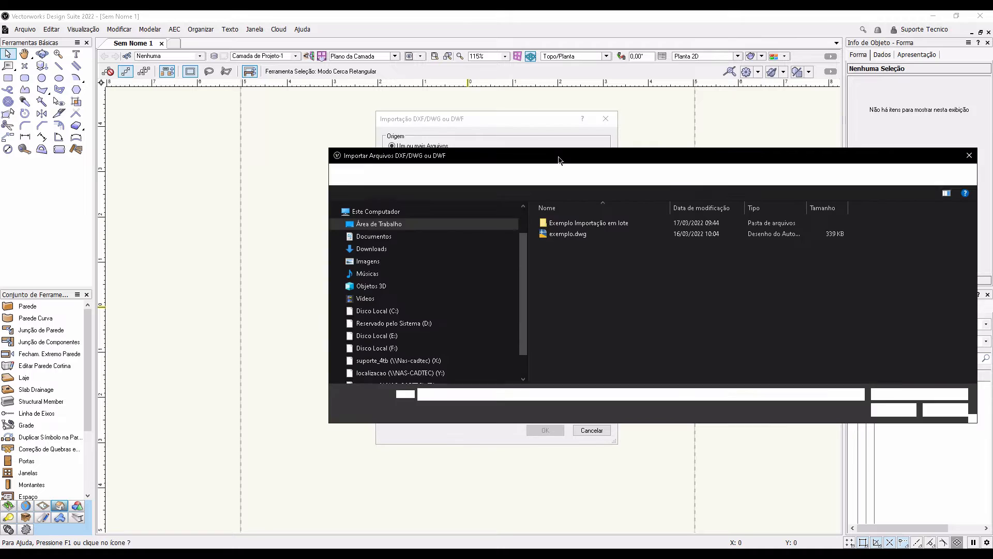
double_click(579, 223)
left_click(579, 223)
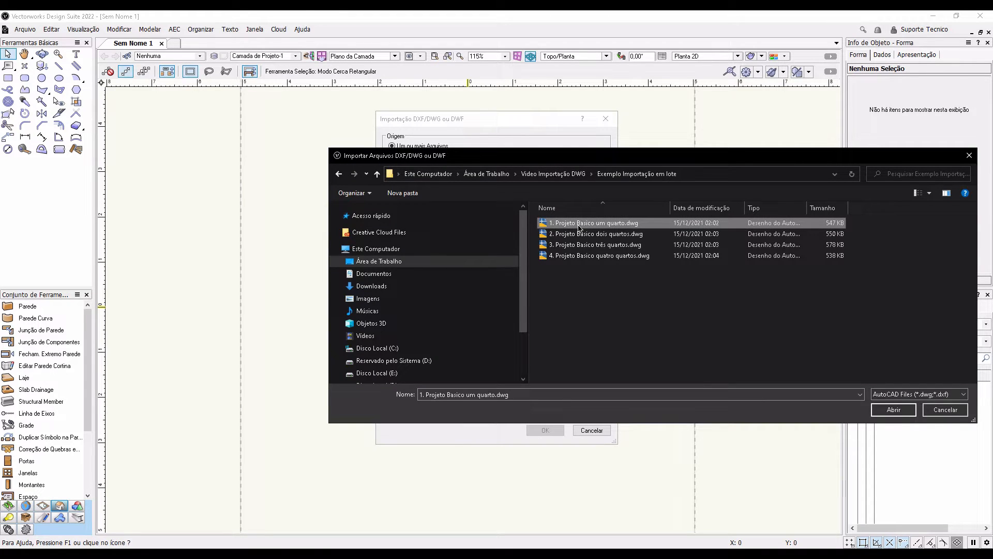
left_click(581, 245, "ctrl")
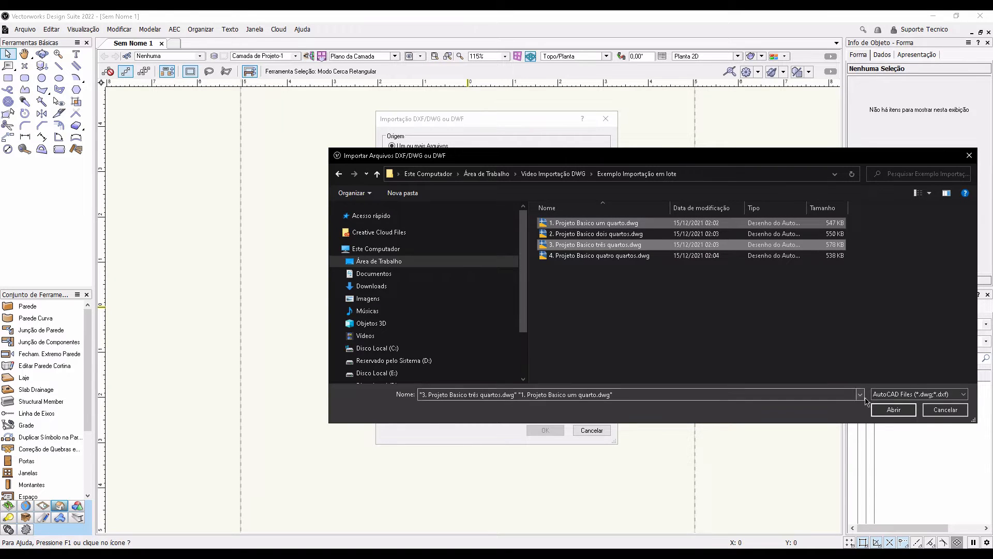
left_click(945, 409)
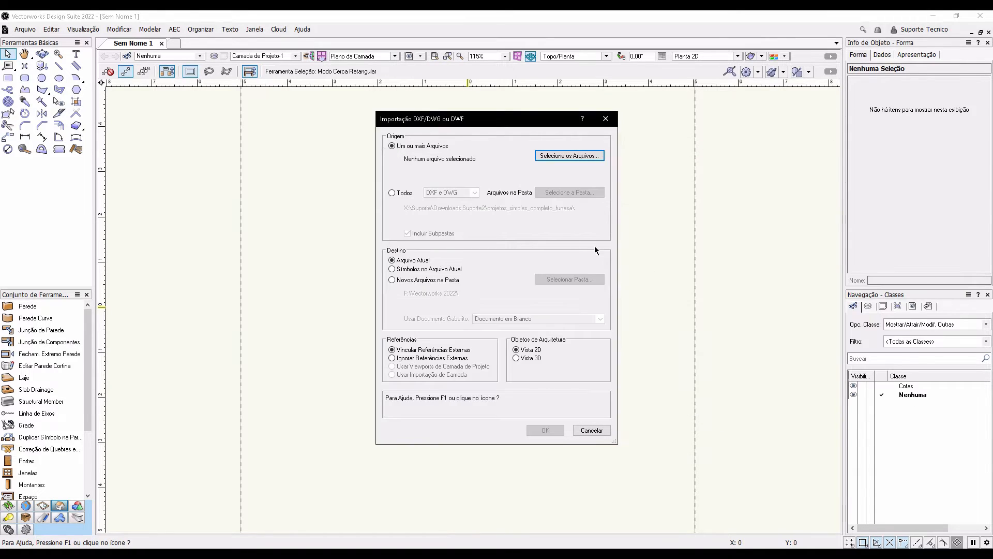
Set the import source to all DXF and DWG files in the Exemplo Importação em lote folder.
left_click(411, 194)
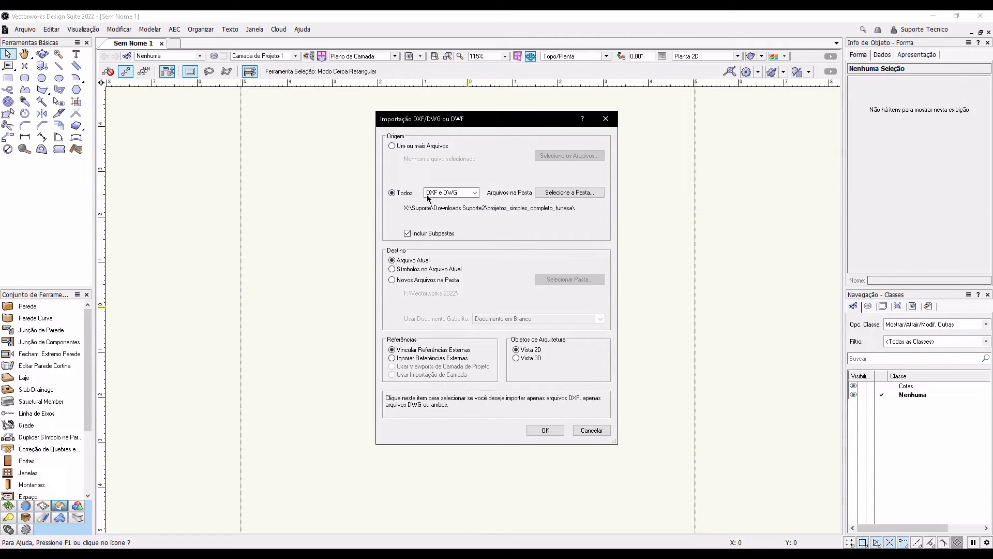
left_click(574, 195)
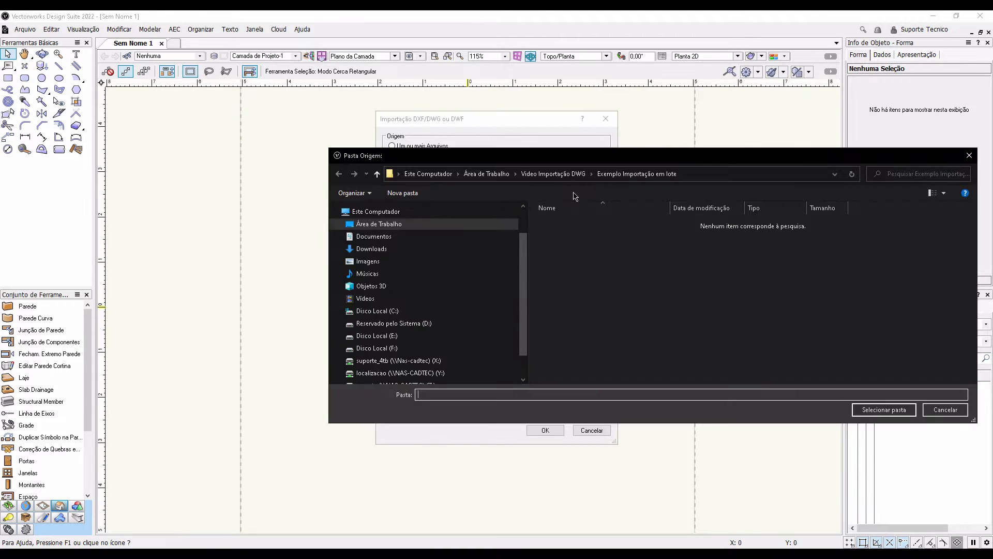
left_click(561, 176)
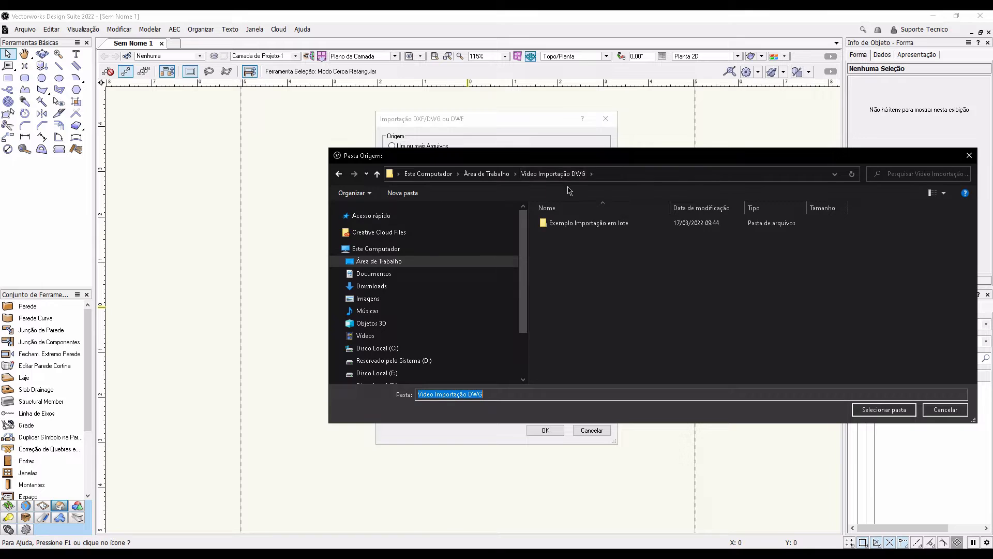
left_click(588, 223)
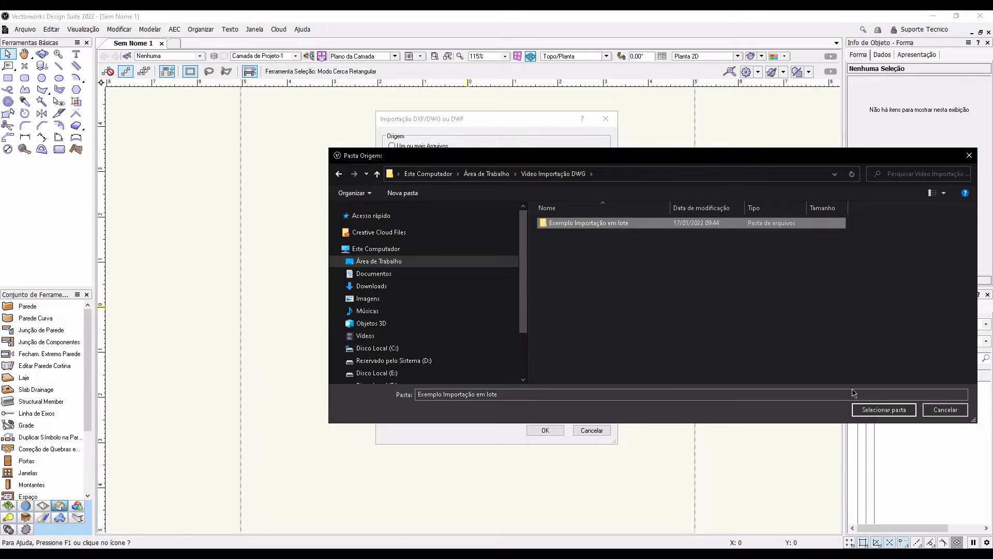
left_click(899, 410)
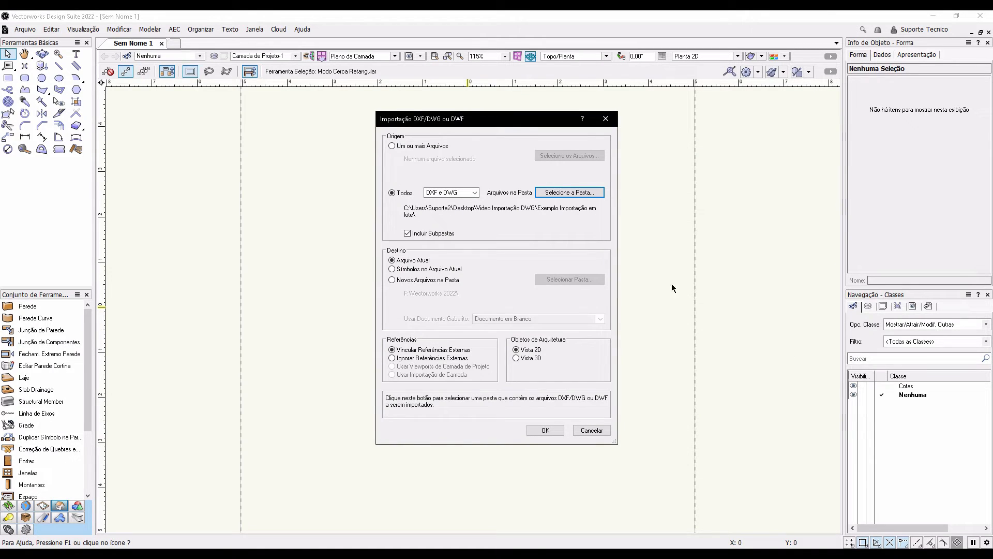
Set the current file as the destination and run the batch import with metres as the DXF/DWG units.
left_click(460, 268)
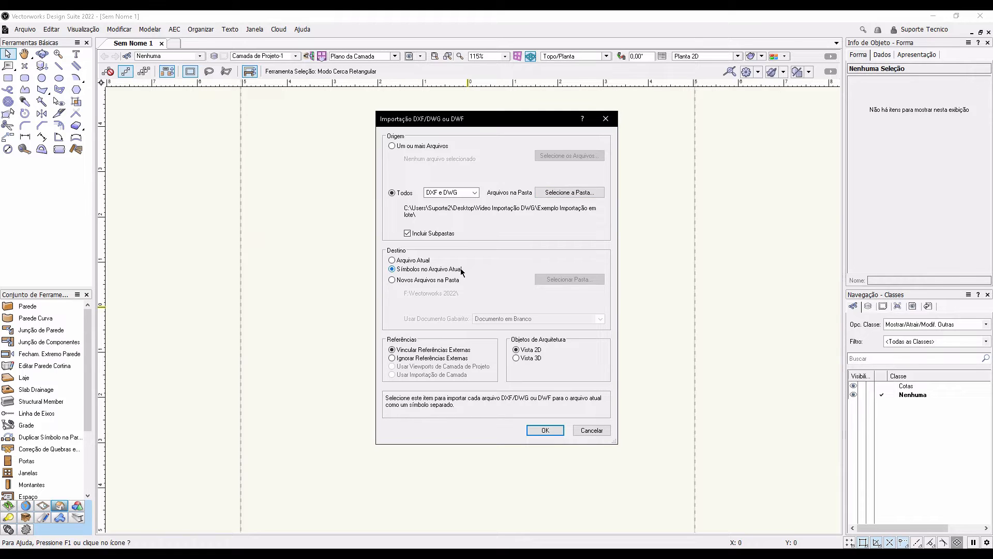
left_click(455, 281)
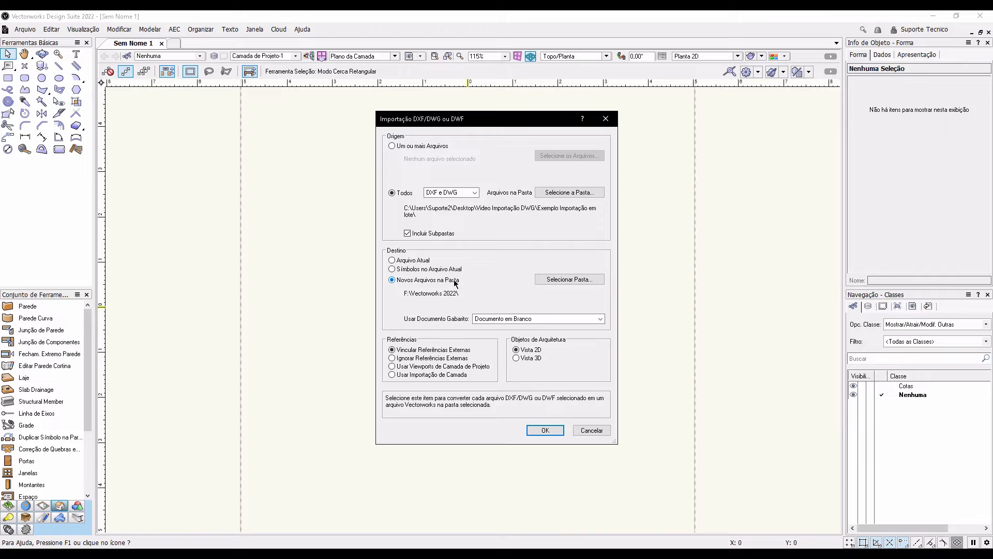
left_click(391, 260)
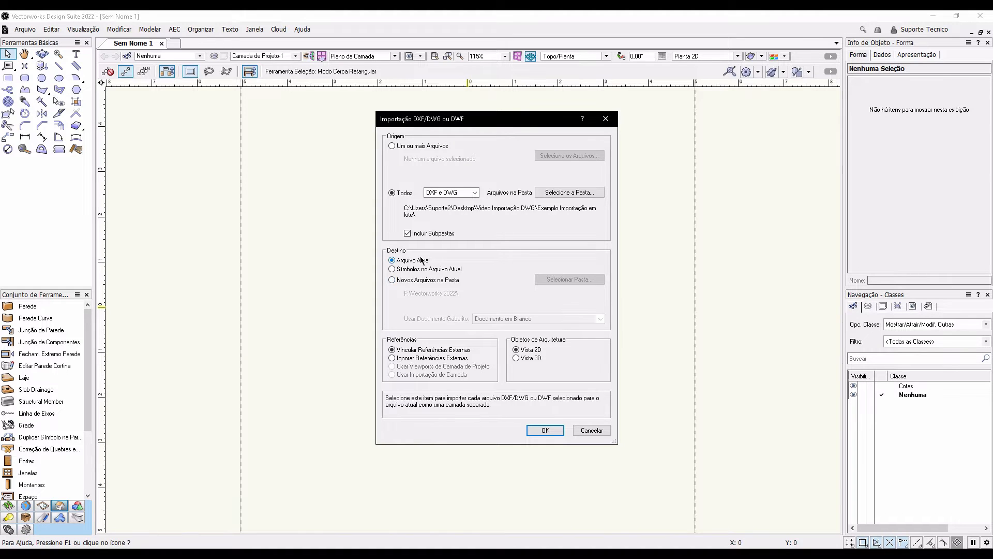
left_click(546, 430)
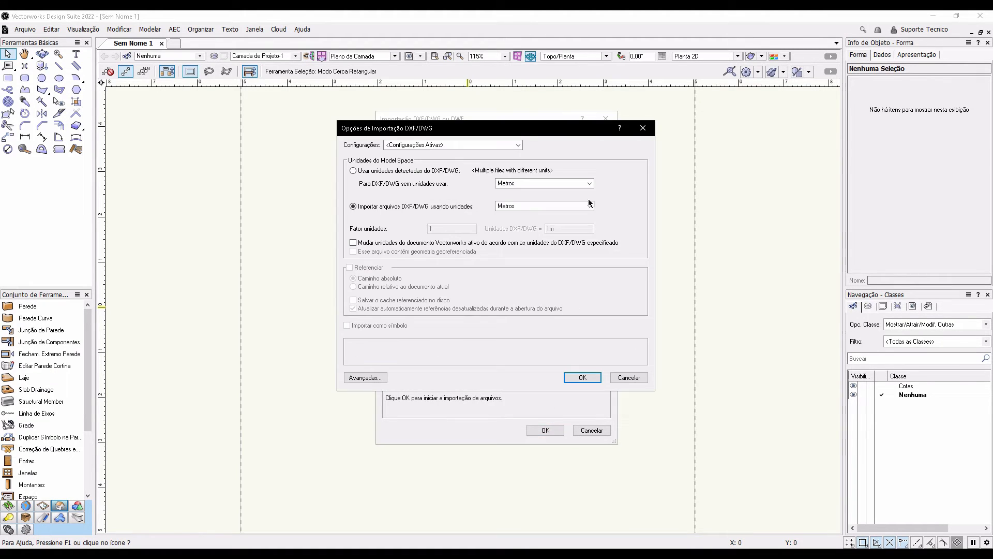
left_click(583, 377)
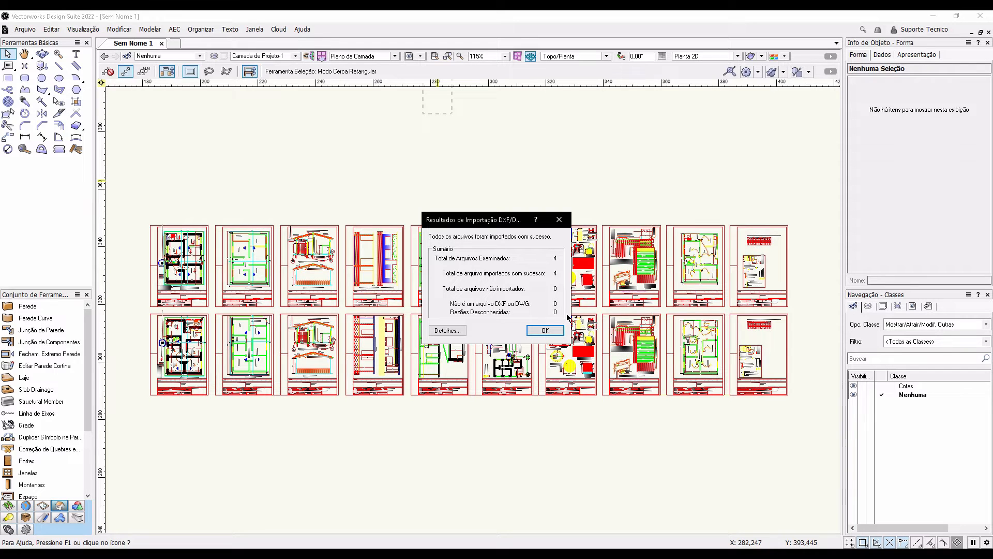
Examine the import log for the settings used and each file's result, and close it.
left_click(446, 331)
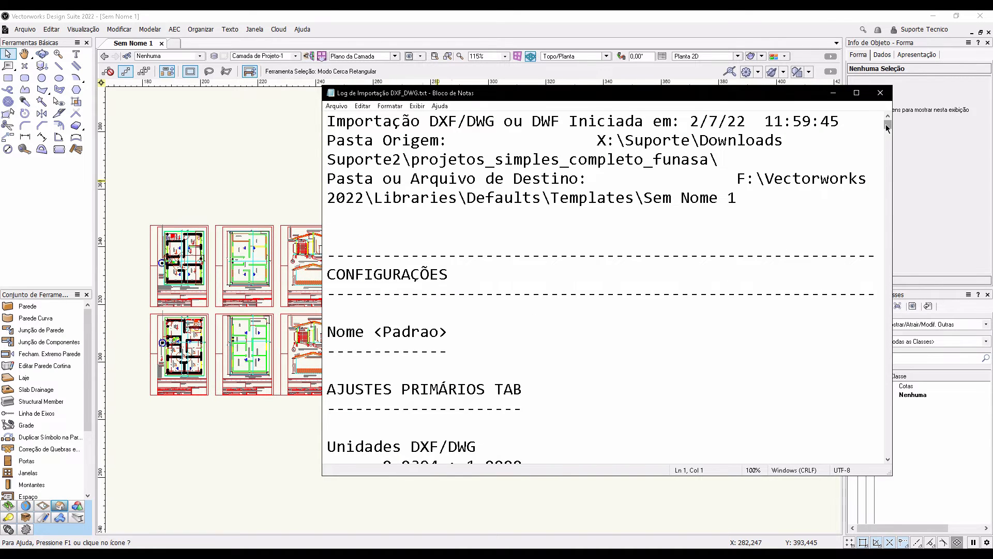
left_click_drag(887, 125, 887, 149)
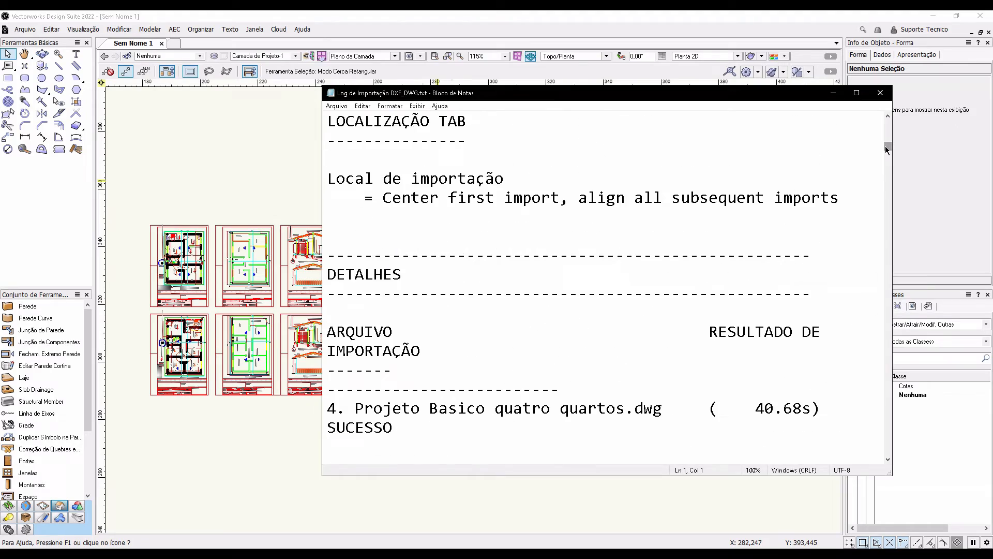
left_click(880, 92)
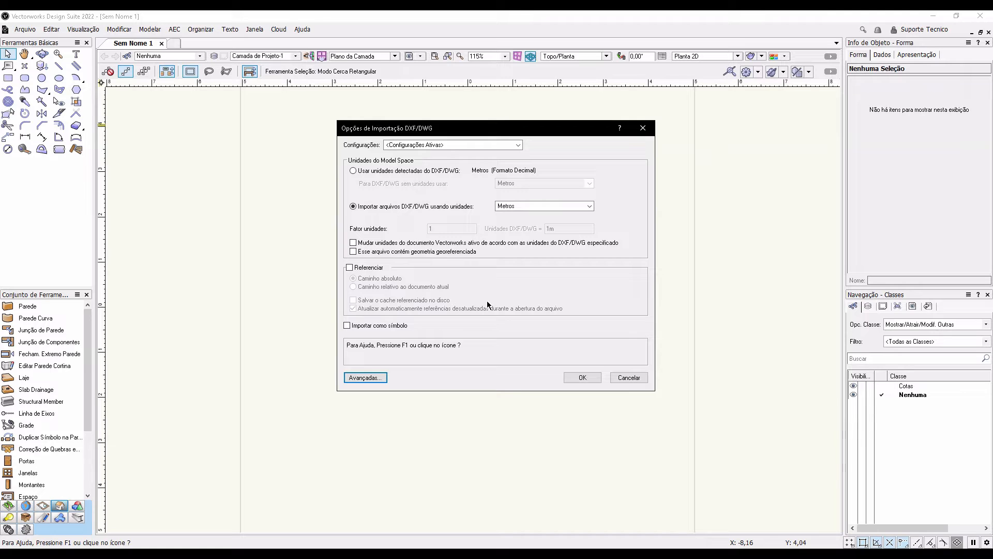
In the advanced DXF/DWG import options, convert objects to all 2D, using the Vectorworks preferences setting for conversion resolution.
left_click(367, 377)
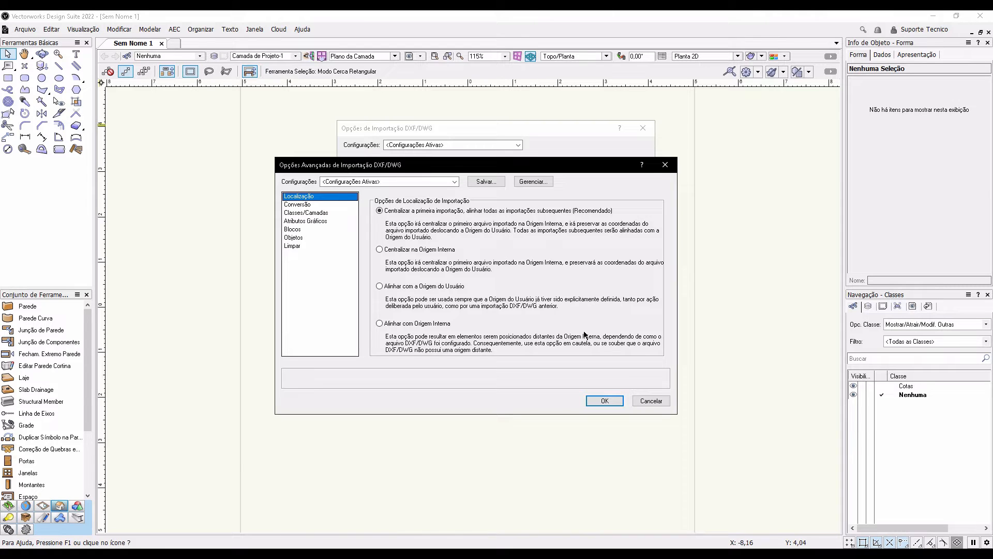
left_click(320, 206)
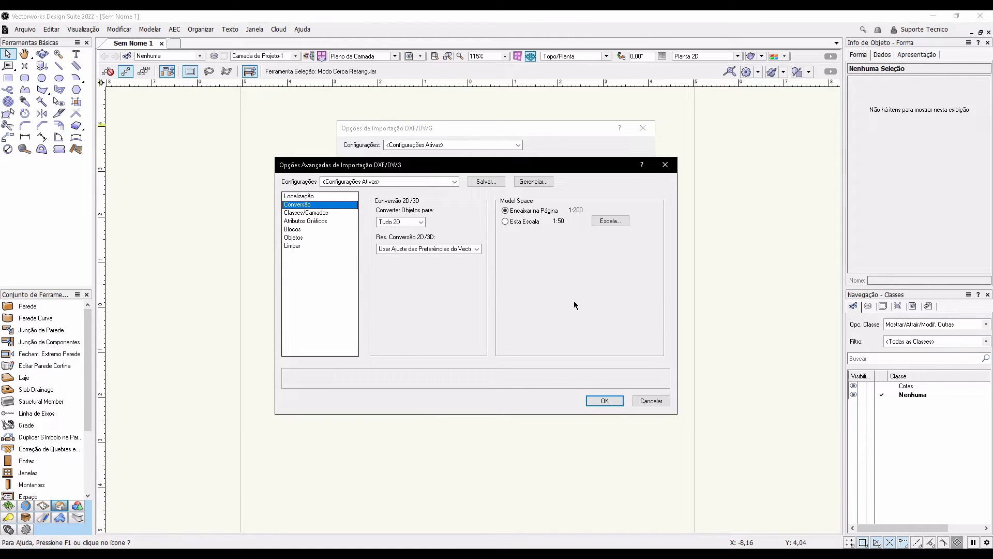
left_click(417, 222)
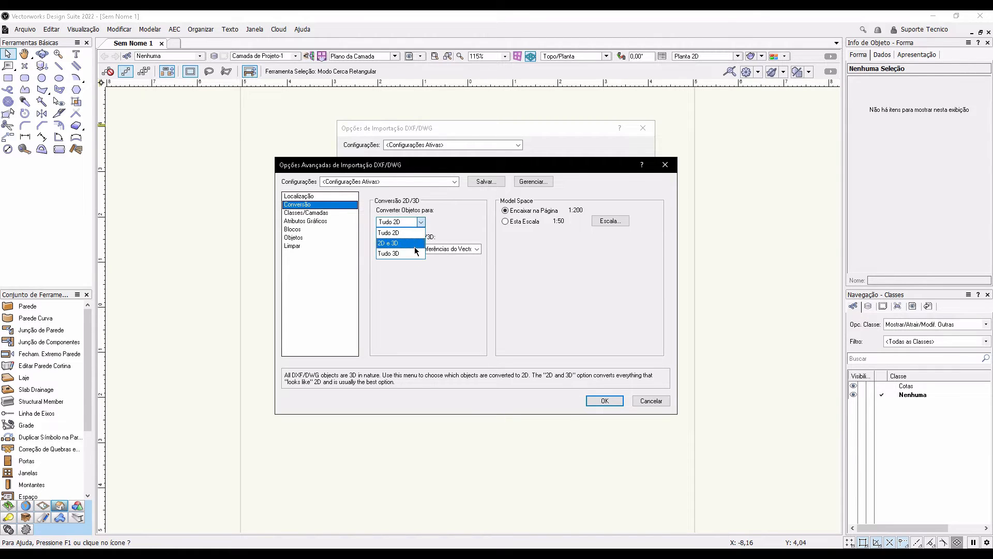
left_click(413, 234)
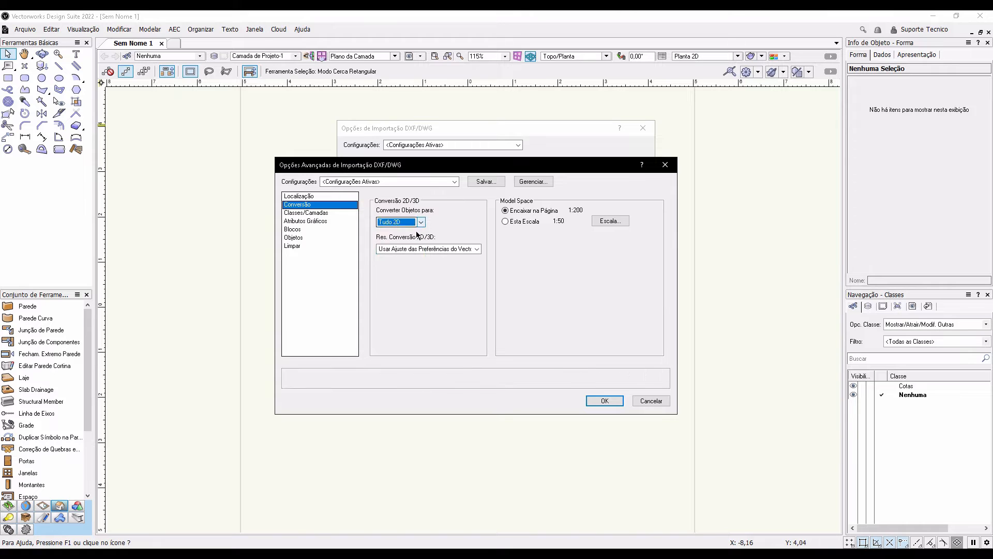
left_click(477, 249)
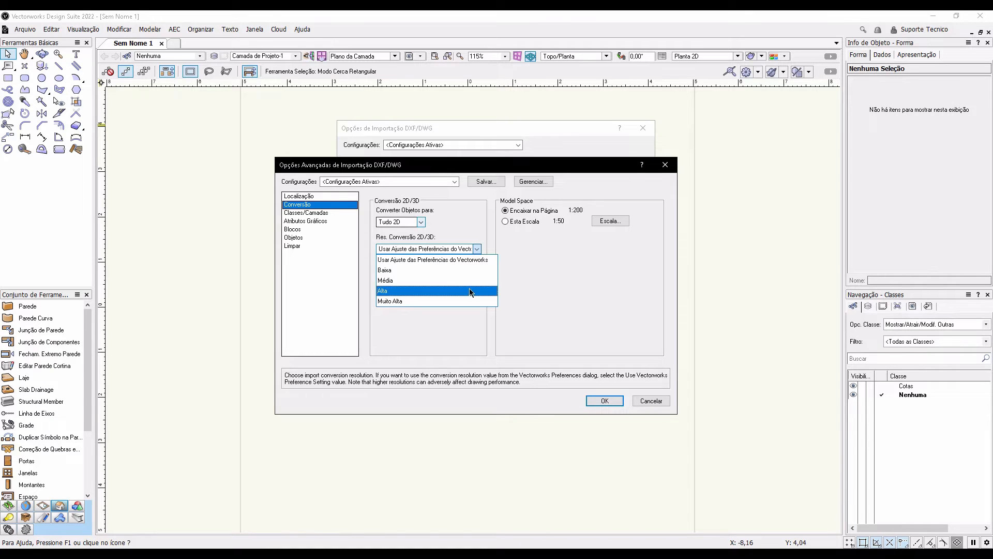
left_click(470, 259)
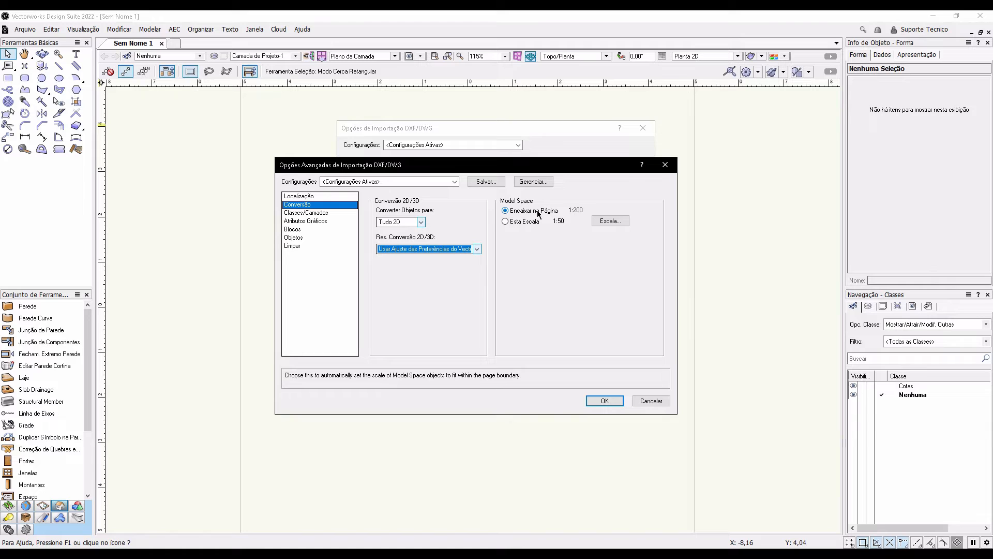
Set the Model Space import to a specific scale of 1:50 instead of fitting to the page.
left_click(520, 221)
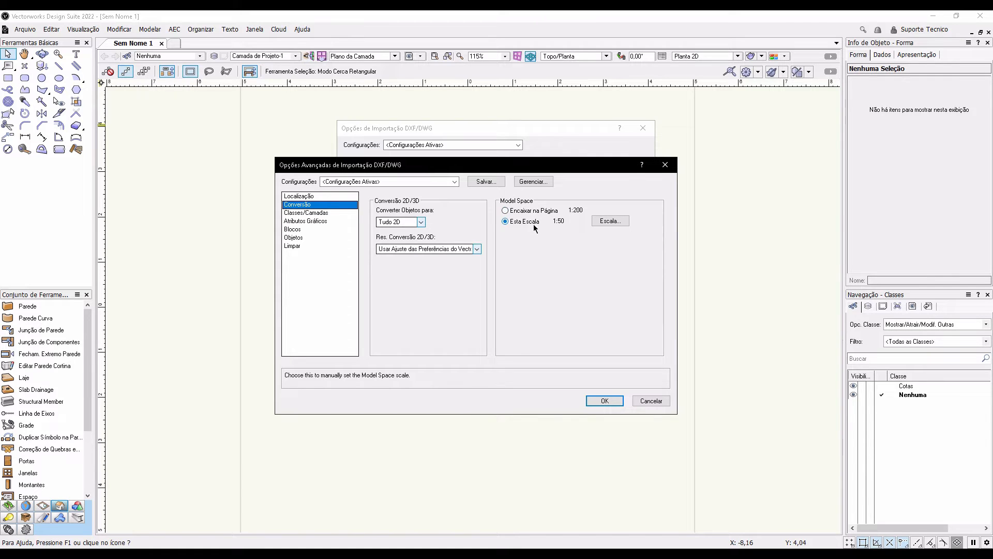
left_click(607, 221)
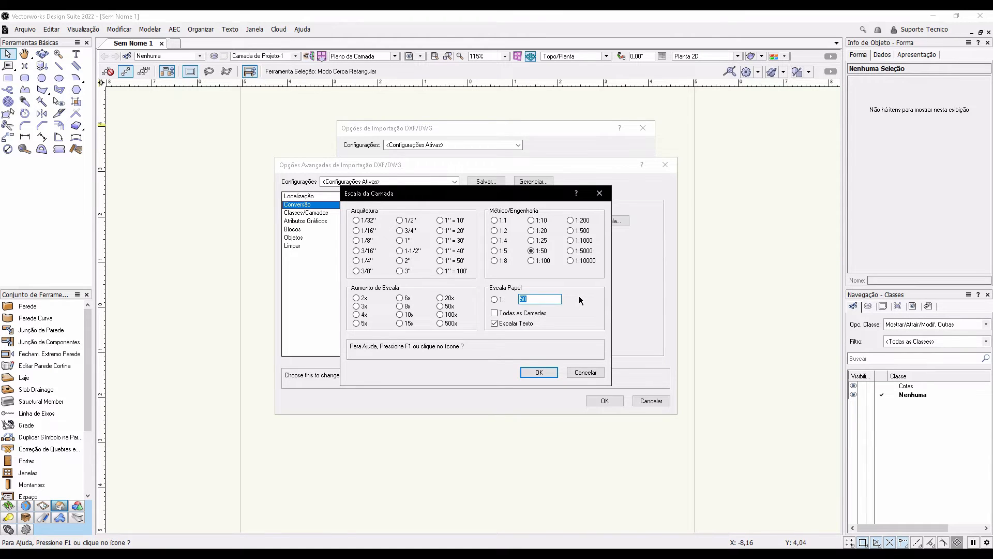
key("Return")
Compare importing the DXF/DWG layers as layers and as classes, and choose classes.
left_click(346, 214)
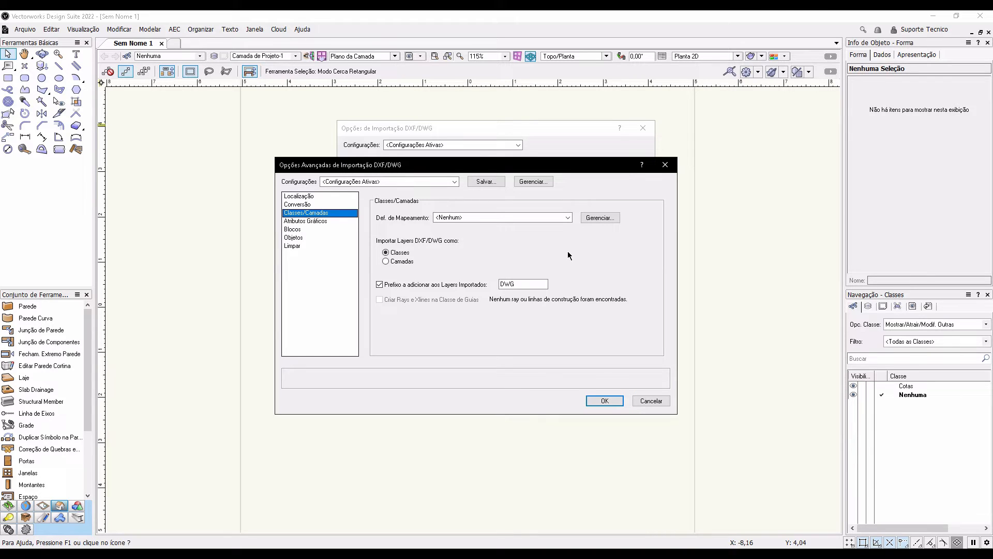
left_click(403, 262)
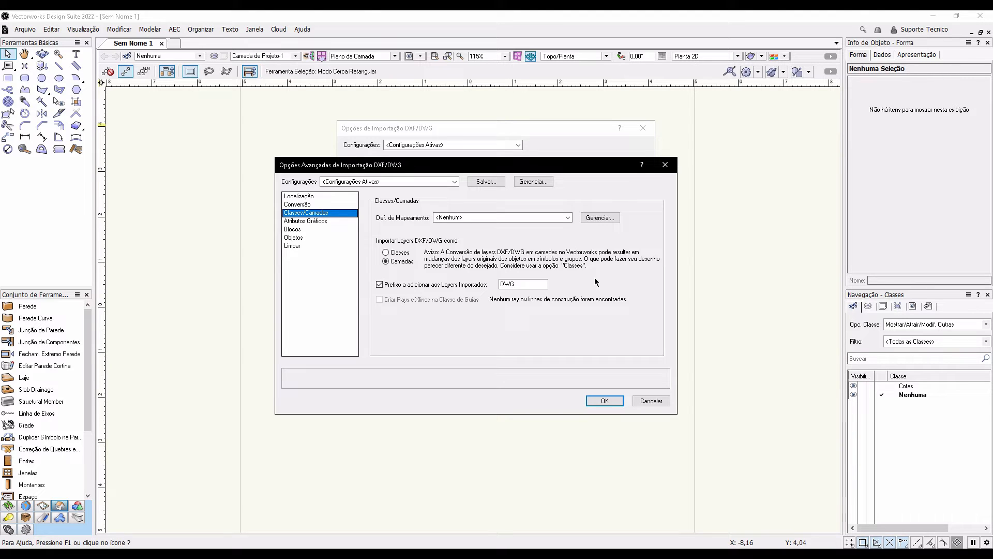
left_click(403, 253)
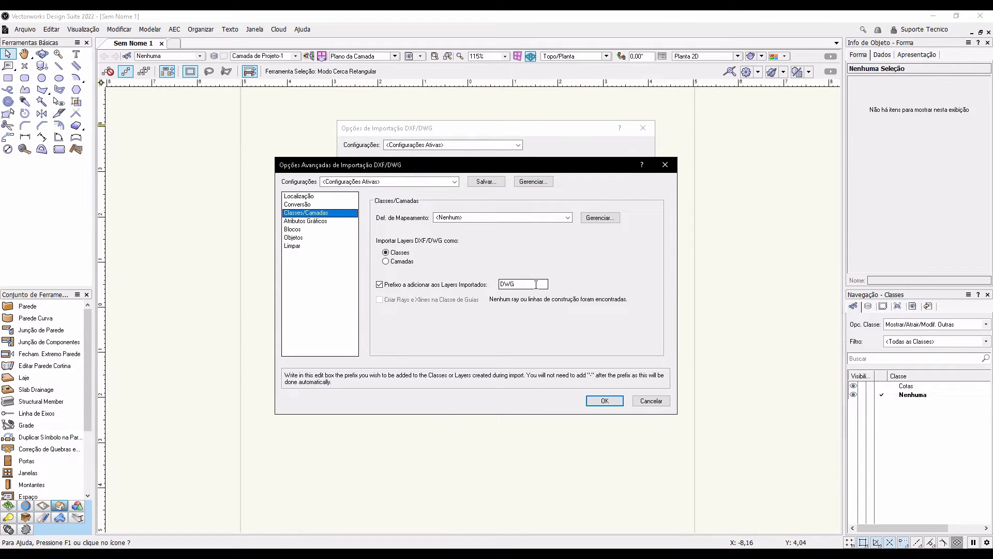
Review the graphic attribute, block, object and purge import options, and accept the advanced settings.
left_click(337, 220)
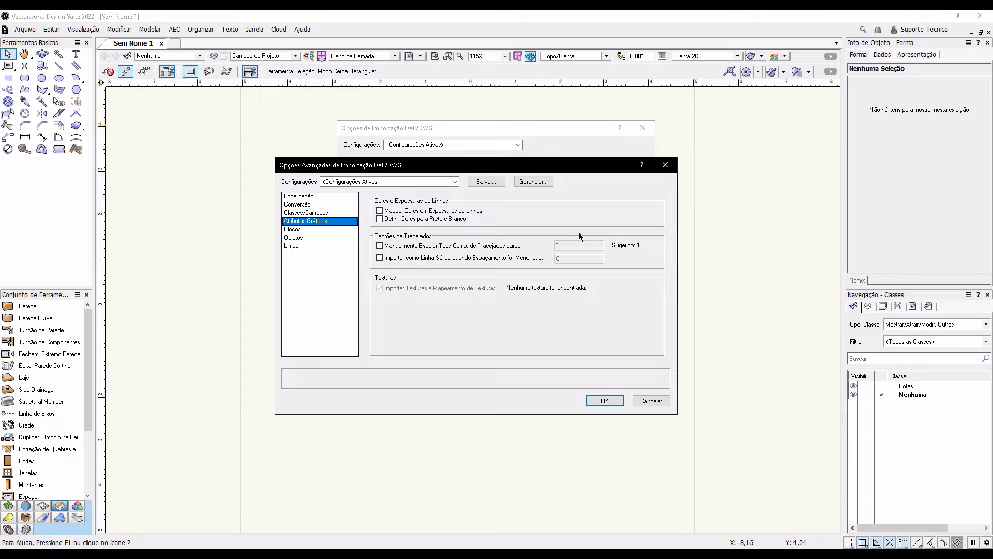
left_click(308, 231)
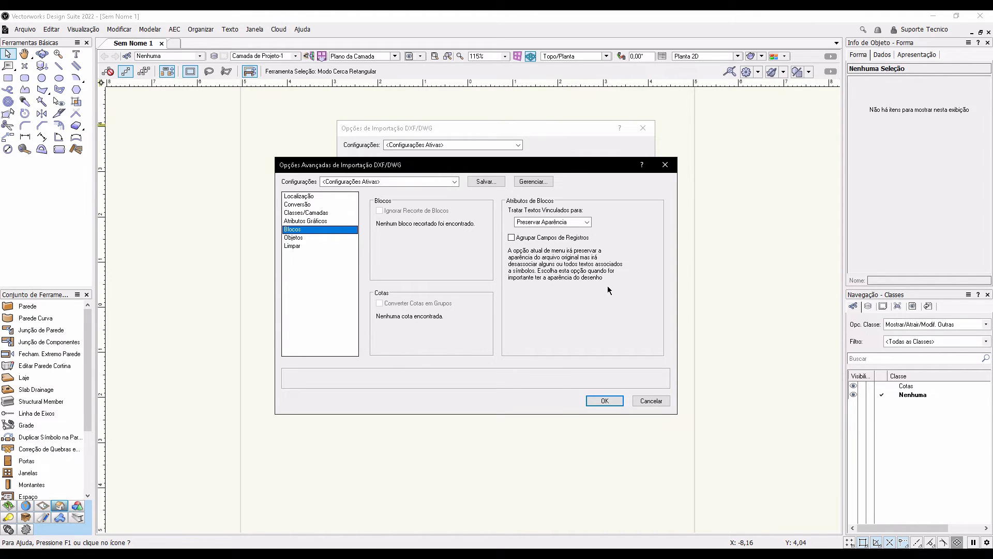
left_click(582, 239)
left_click(313, 238)
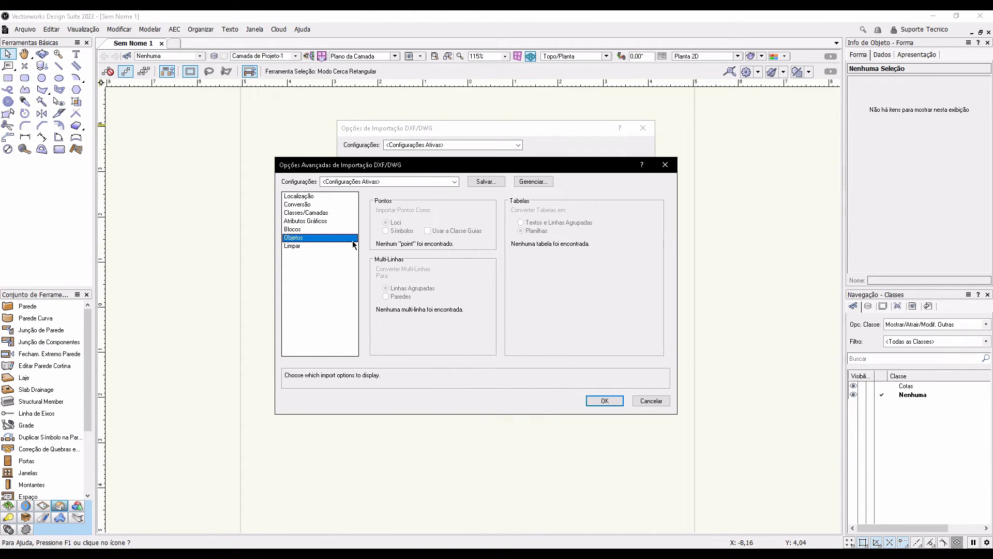
left_click(300, 245)
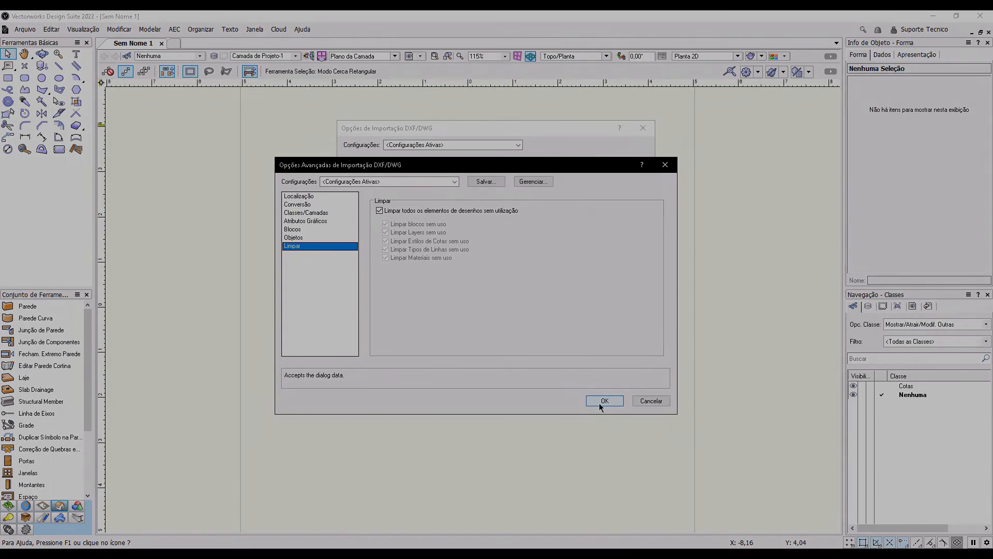
left_click(604, 401)
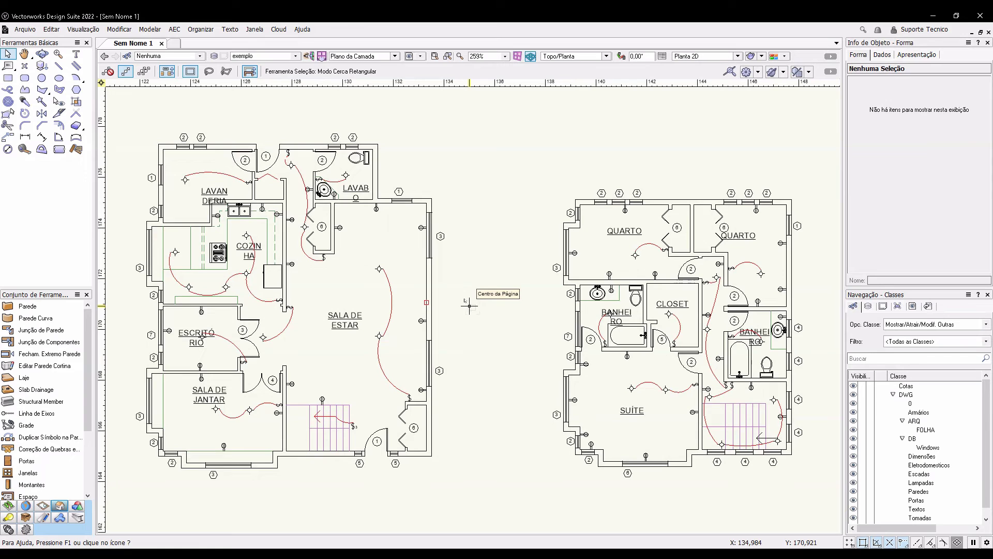
key("z")
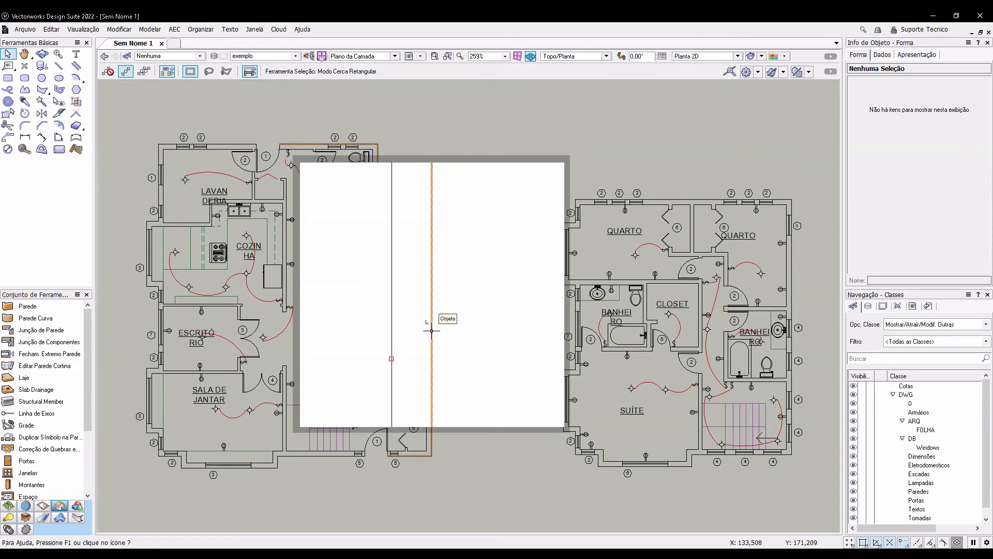
key("z")
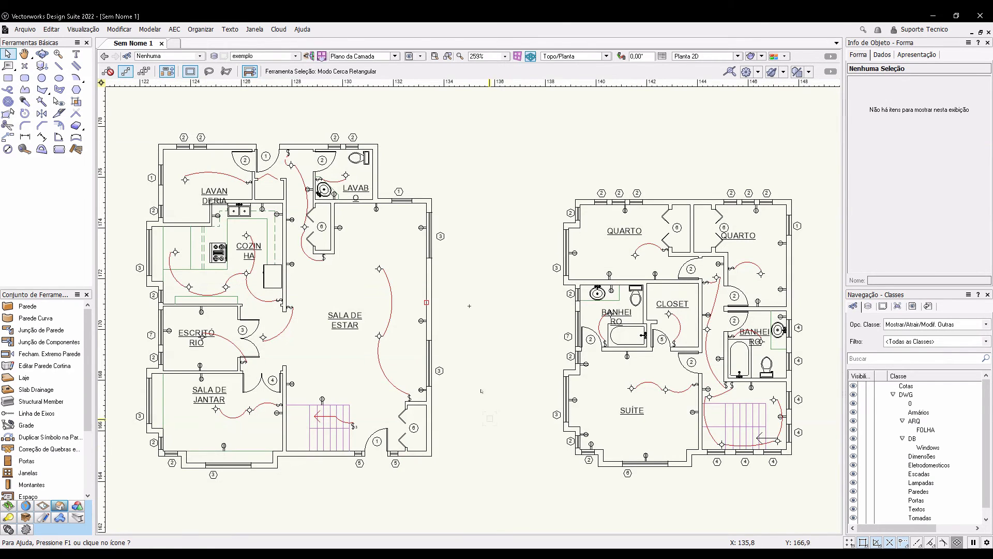
Enable the black drawing background in the display section of the Vectorworks preferences and accept the change.
left_click(202, 30)
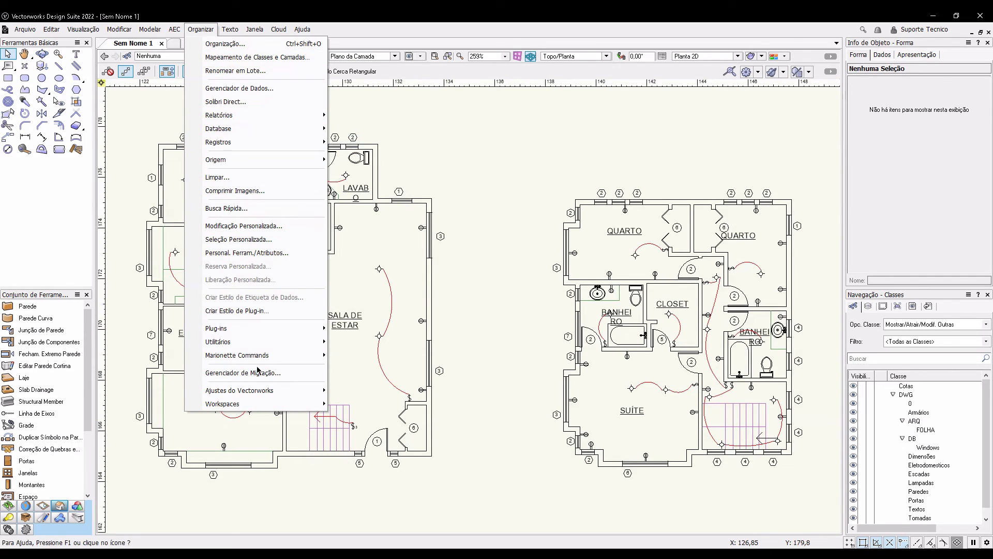
mouse_move(290, 390)
left_click(380, 392)
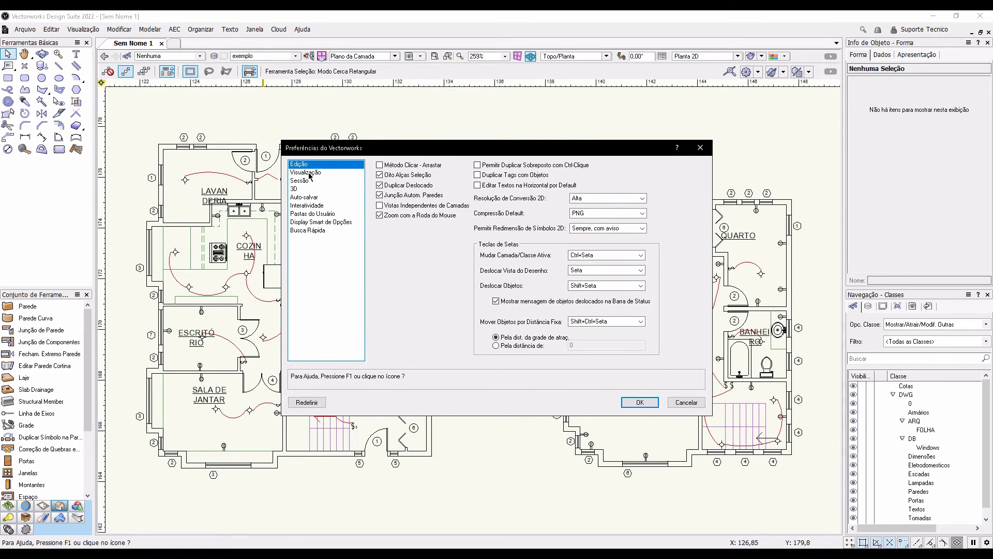
left_click(310, 174)
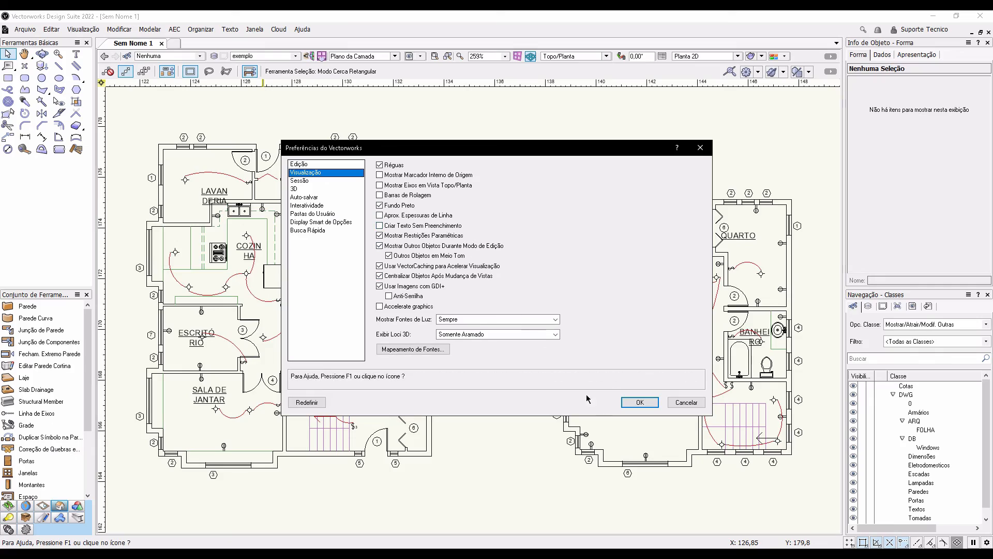
left_click(639, 403)
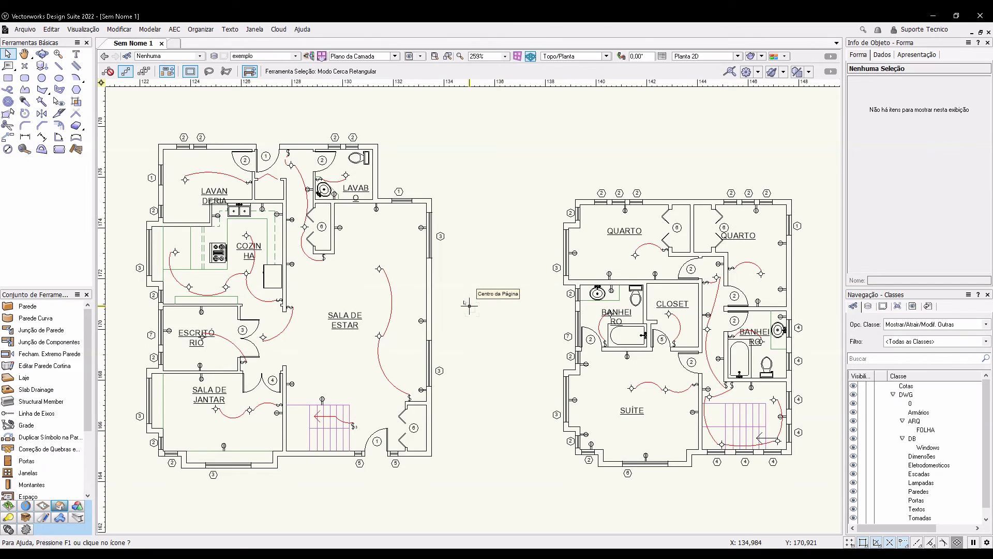
Hide the DWG-Lampadas, DWG-Tomadas and DWG-Textos classes with the Visibility tool by picking their objects in the floor plan.
left_click(55, 101)
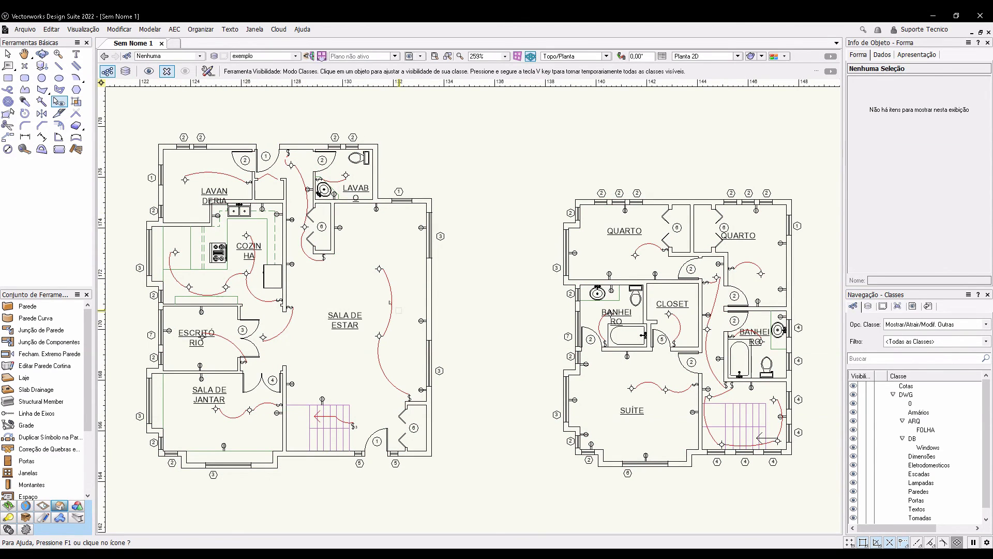
left_click(382, 295)
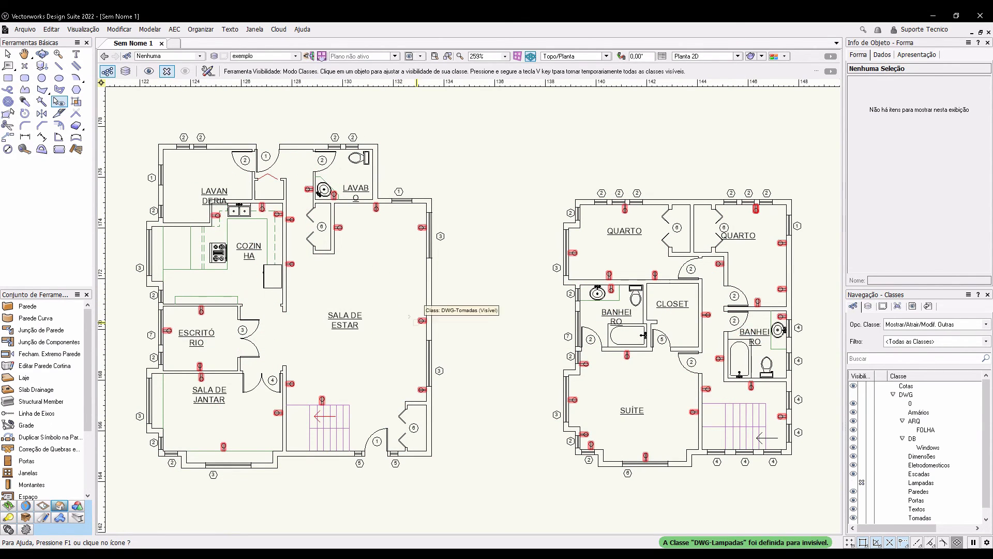
left_click(422, 320)
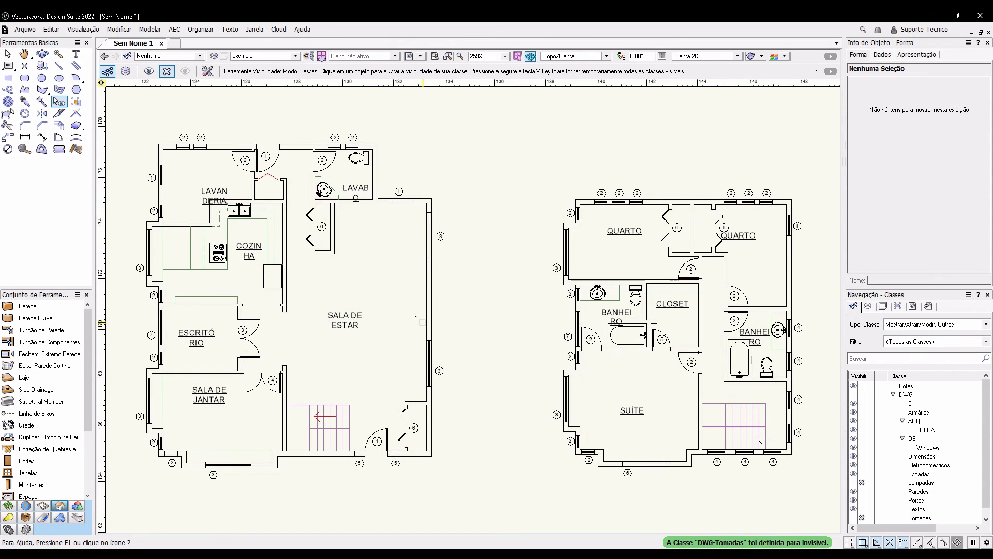
left_click(375, 320)
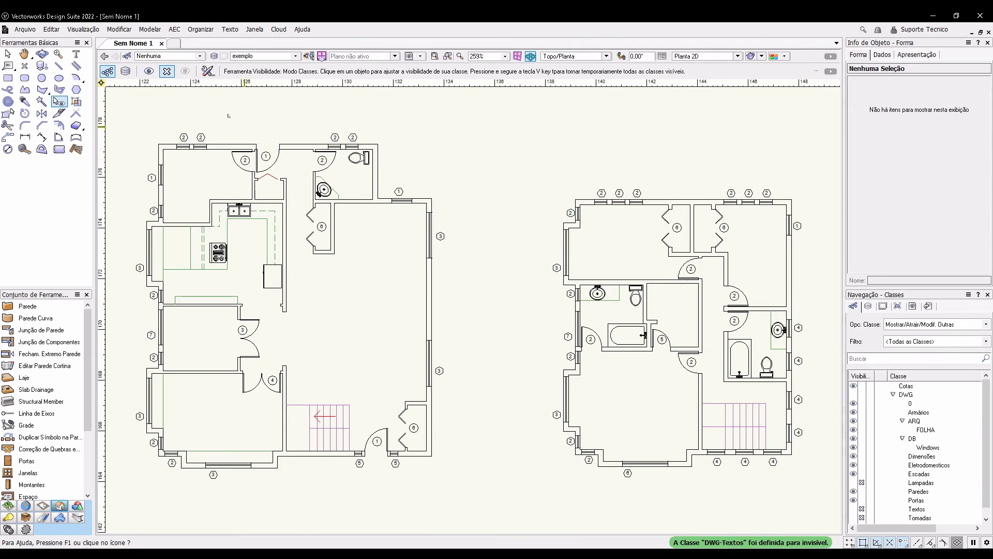
Switch the Visibility tool to show mode, temporarily display all hidden classes, and make the DWG-Lampadas and DWG-Tomadas classes visible again.
left_click(150, 72)
key("v")
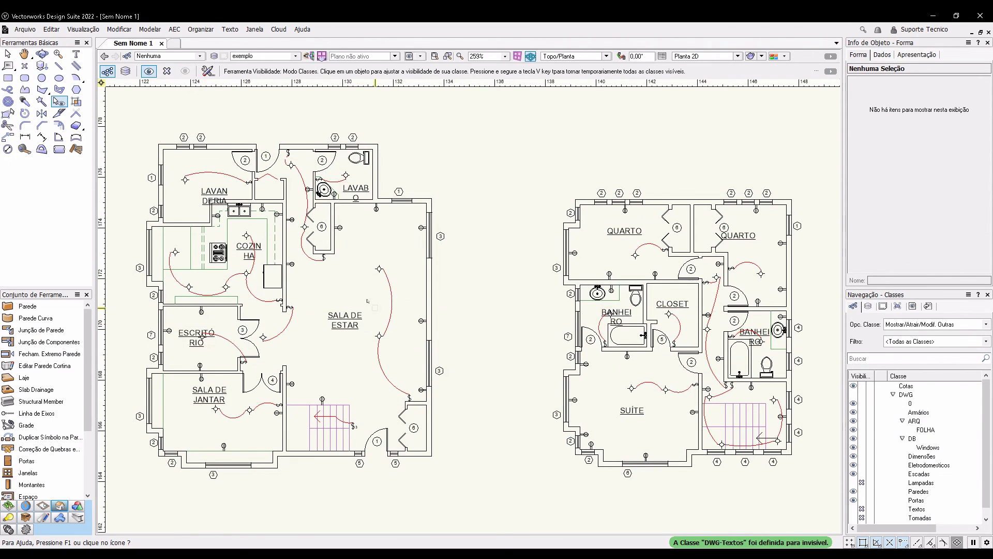
left_click(383, 303)
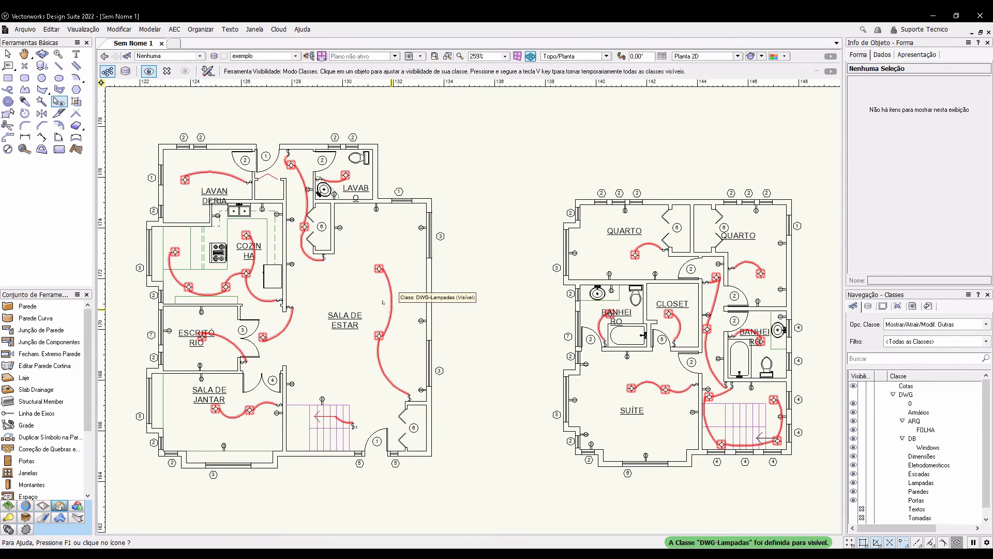
left_click(416, 314)
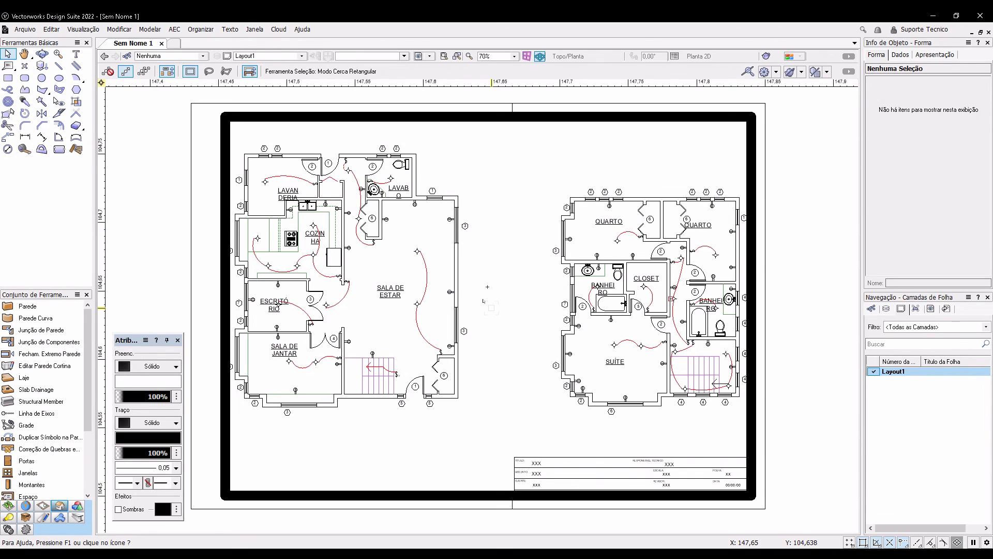
Open the 2D component of the Folha_A3 sheet symbol on Layout1 for editing, then that of its nested FOLHA A3 symbol.
key("space")
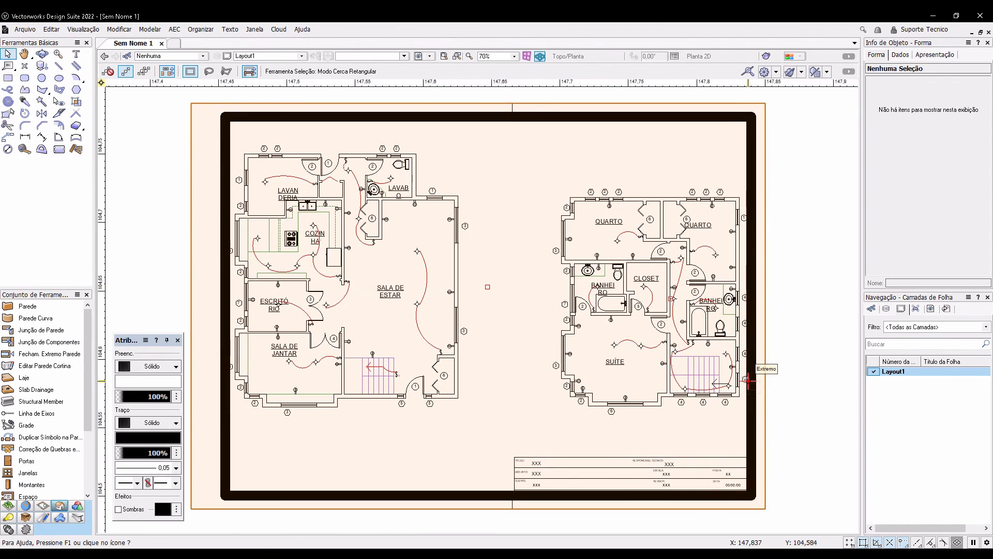
double_click(748, 380)
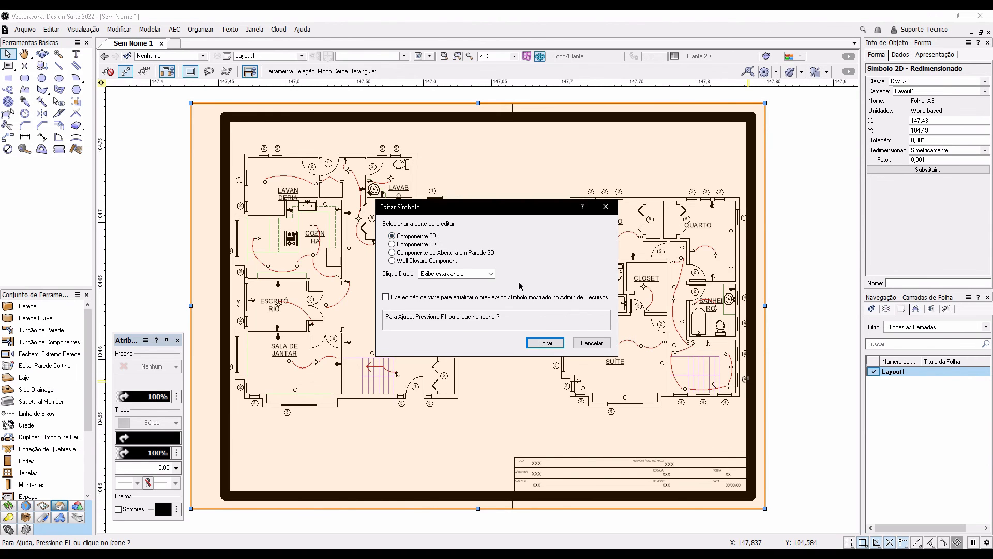
left_click(554, 344)
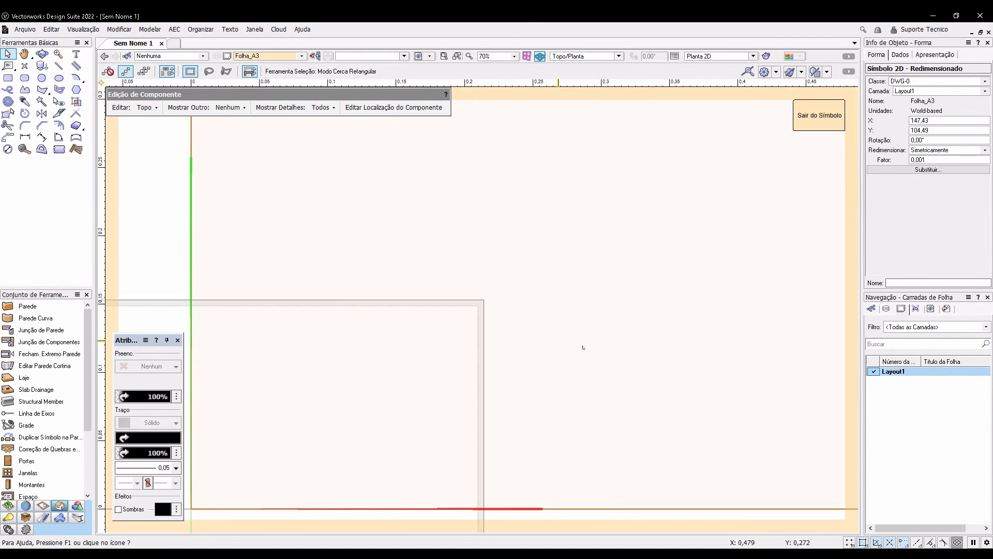
left_click(457, 56)
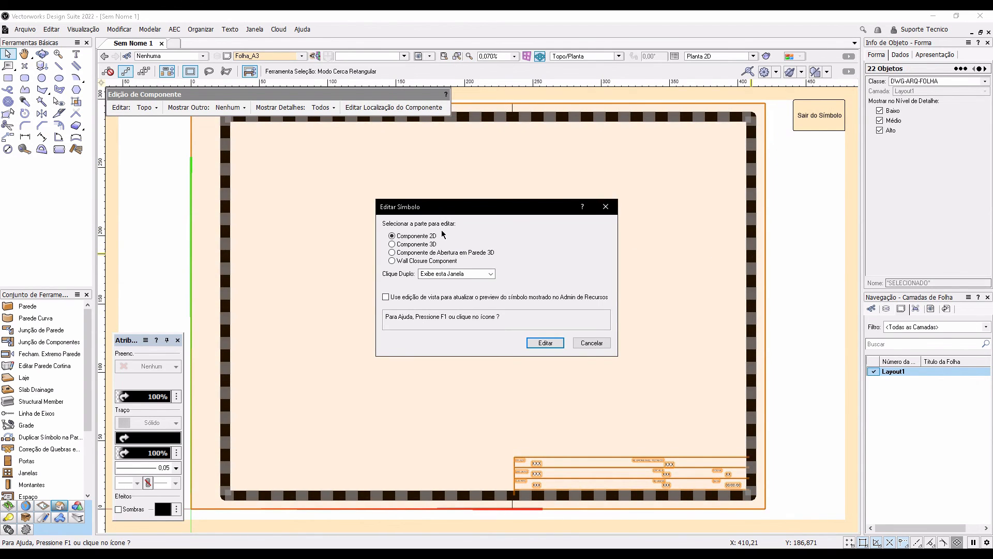
left_click(550, 343)
Set the line thickness of the thick sheet frame polygon to 0,05 and exit the symbol editing back to Layout1.
left_click(735, 329)
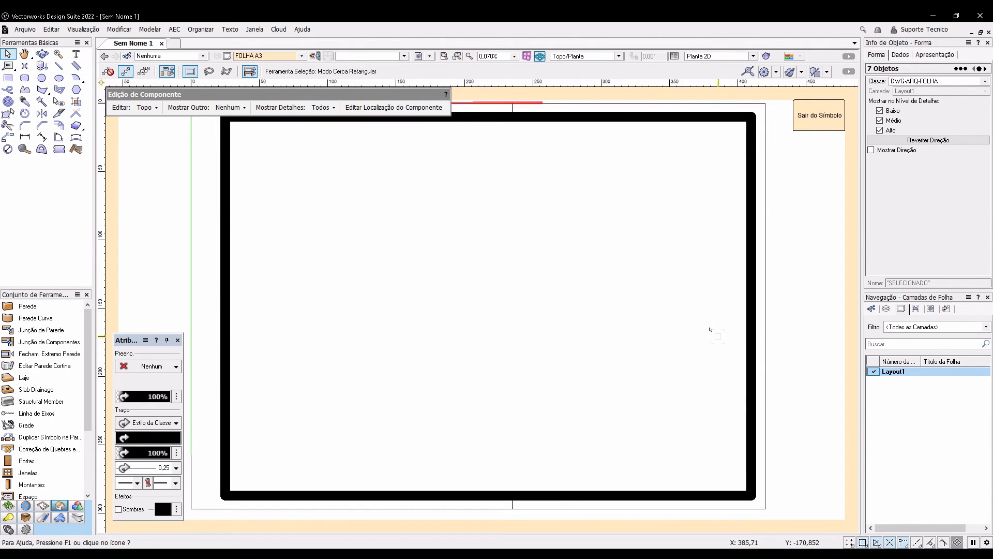
left_click(751, 331)
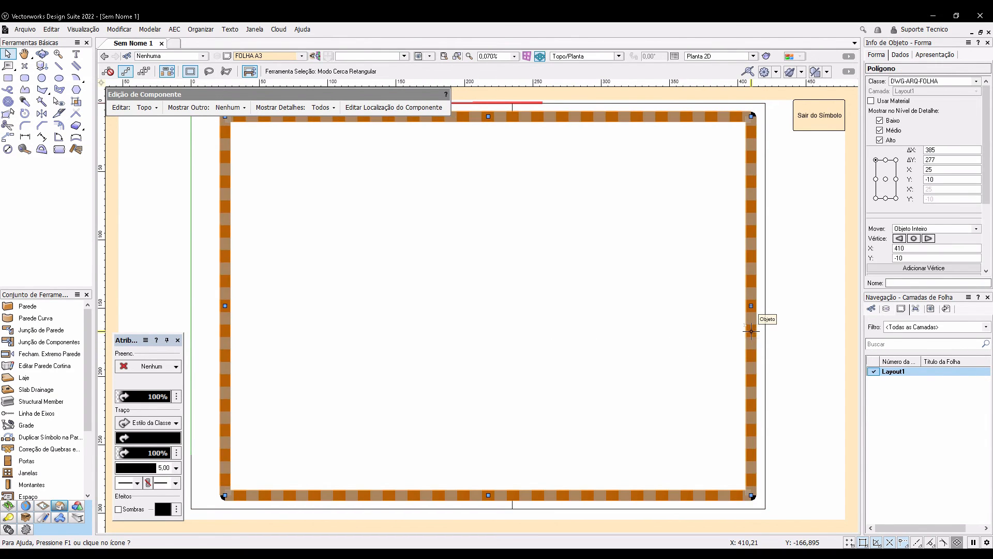
left_click(176, 469)
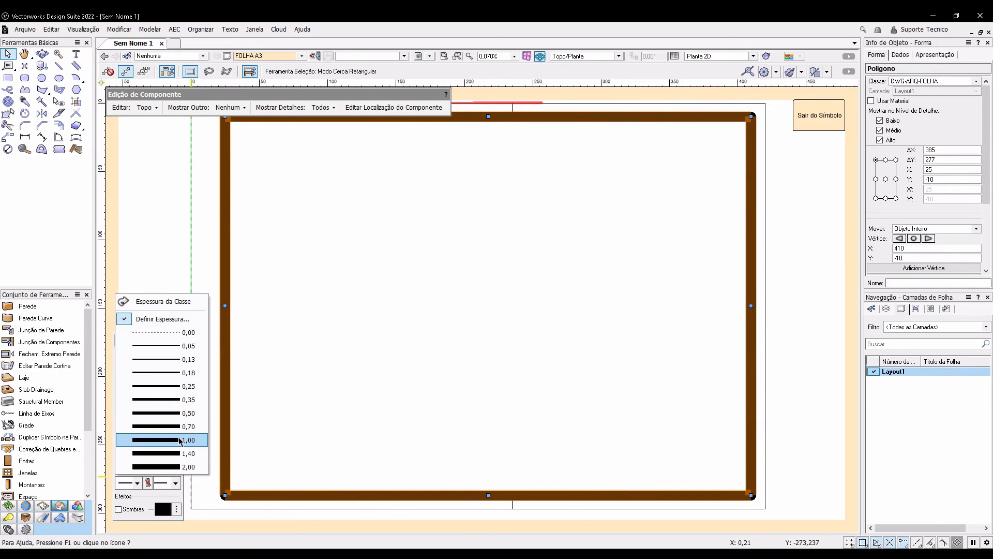
left_click(181, 346)
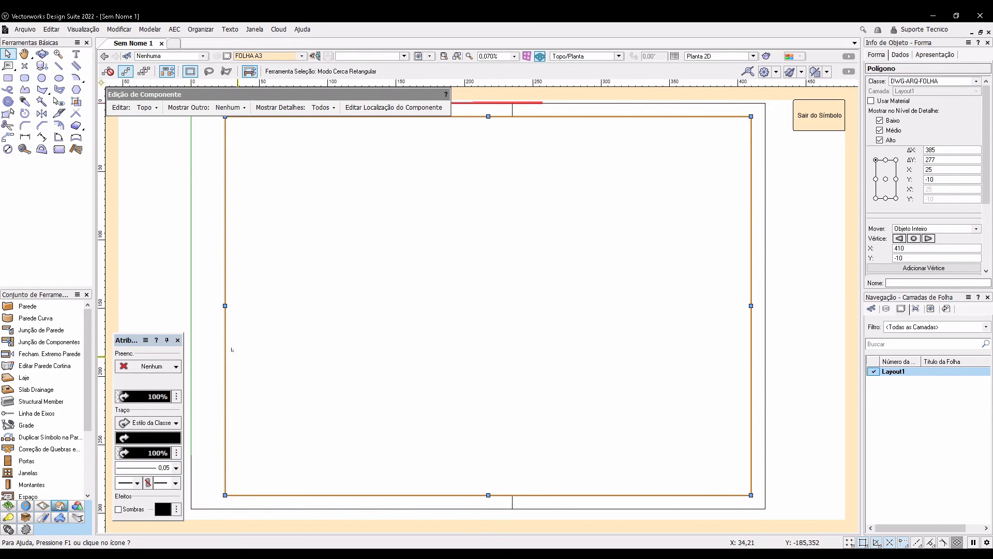
left_click(472, 375)
left_click(804, 110)
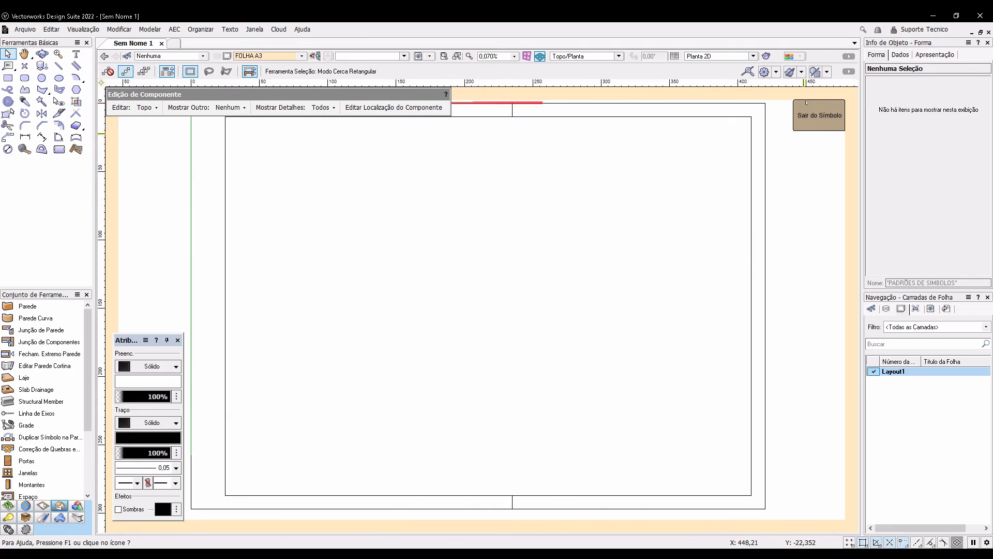
left_click(807, 113)
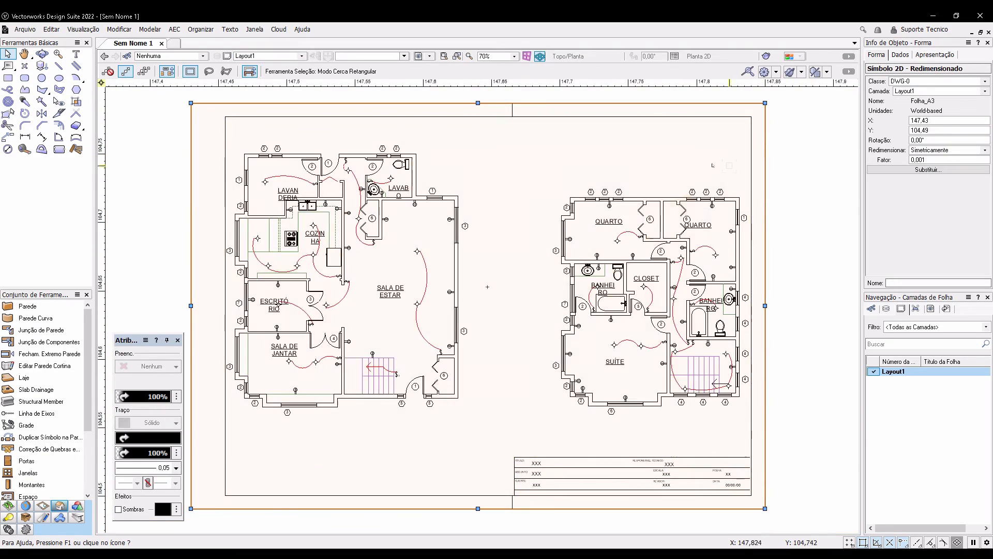